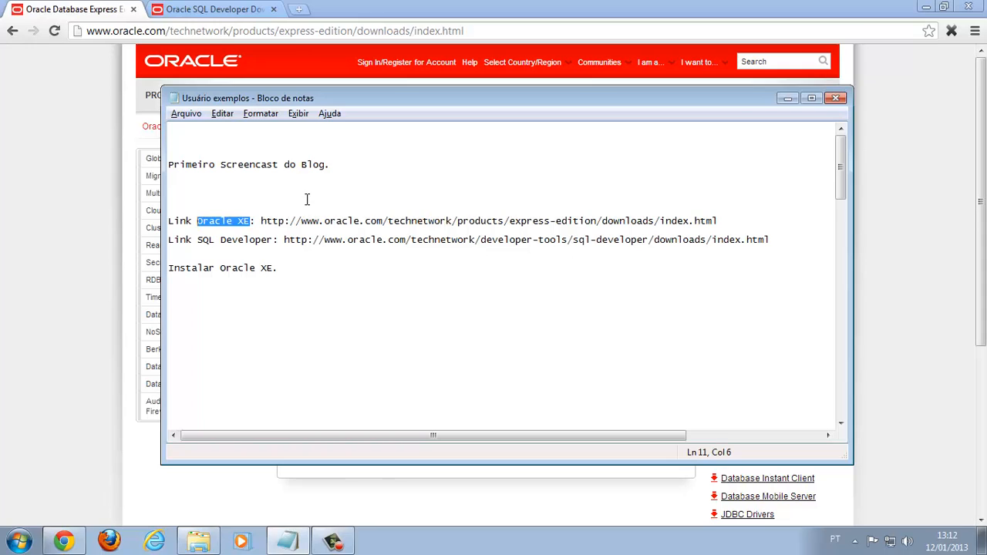
Highlight the Oracle XE and SQL Developer download URLs in the notes, then show the Oracle XE 11g download page
click(252, 211)
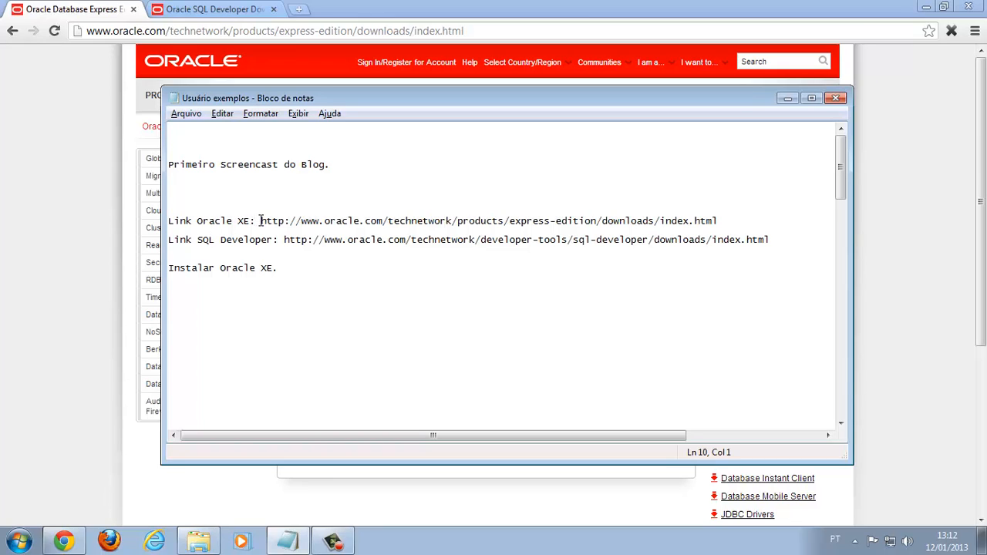
click(244, 221)
drag(199, 221, 722, 221)
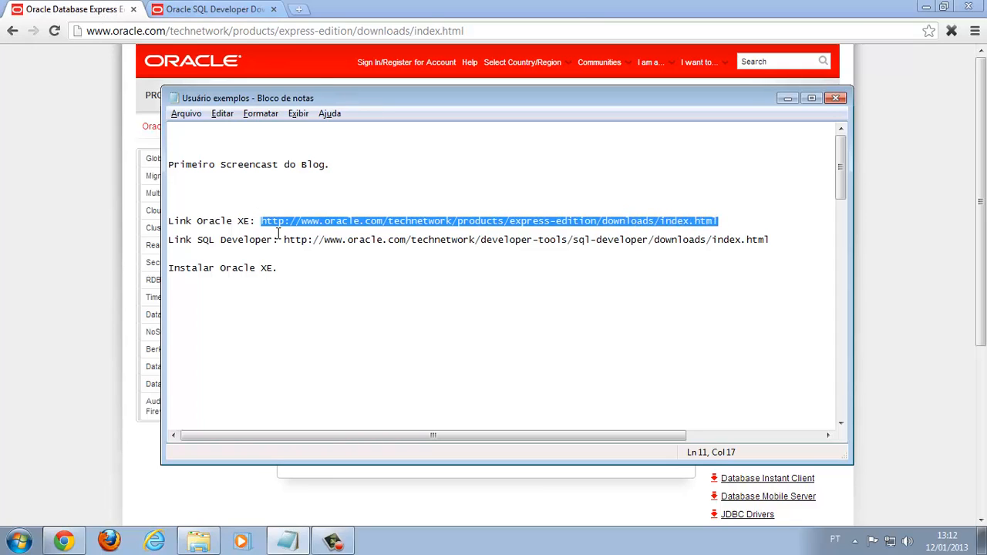
drag(284, 240, 781, 243)
click(64, 11)
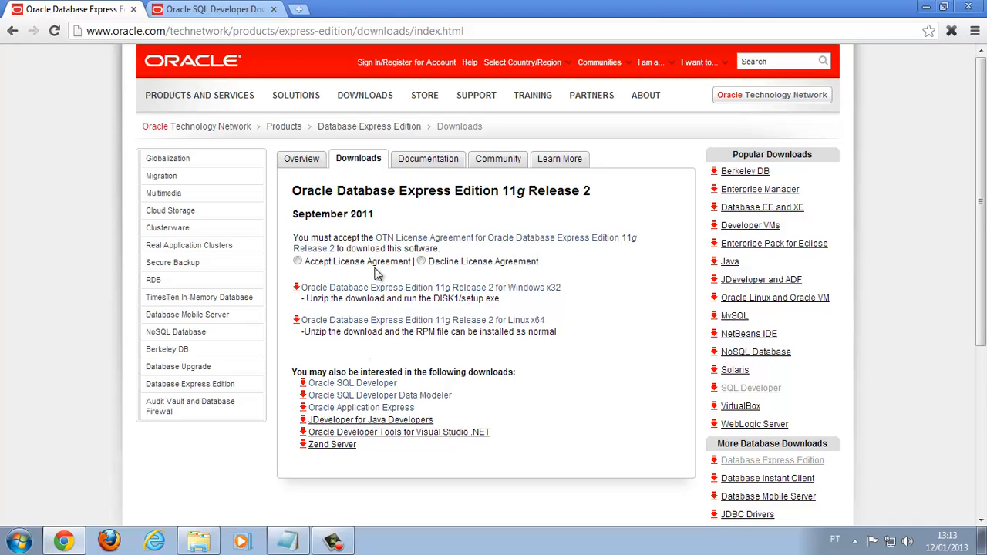
Show the SQL Developer 3.2.2 downloads page, deselect the notes' URL, and bring up the E:\temp folder
click(211, 11)
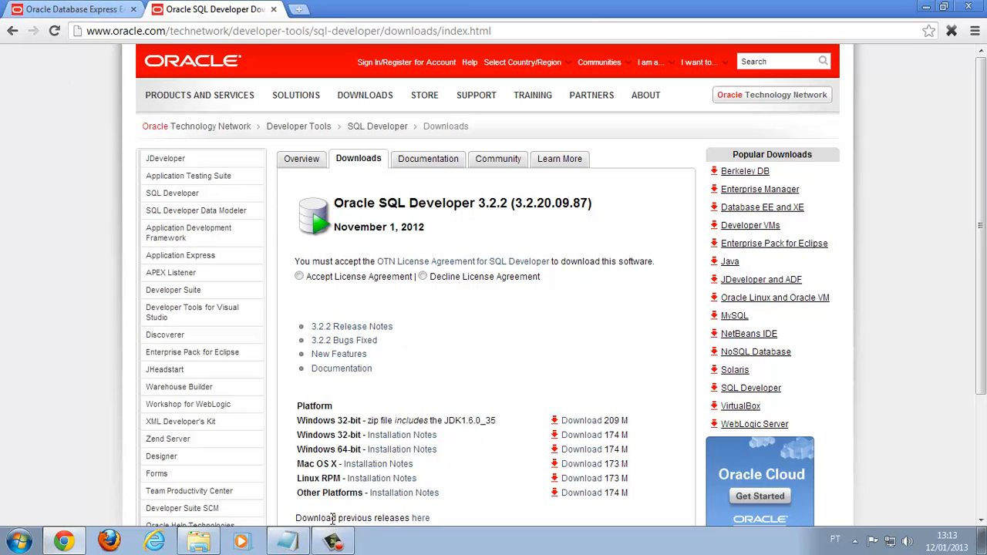
click(287, 541)
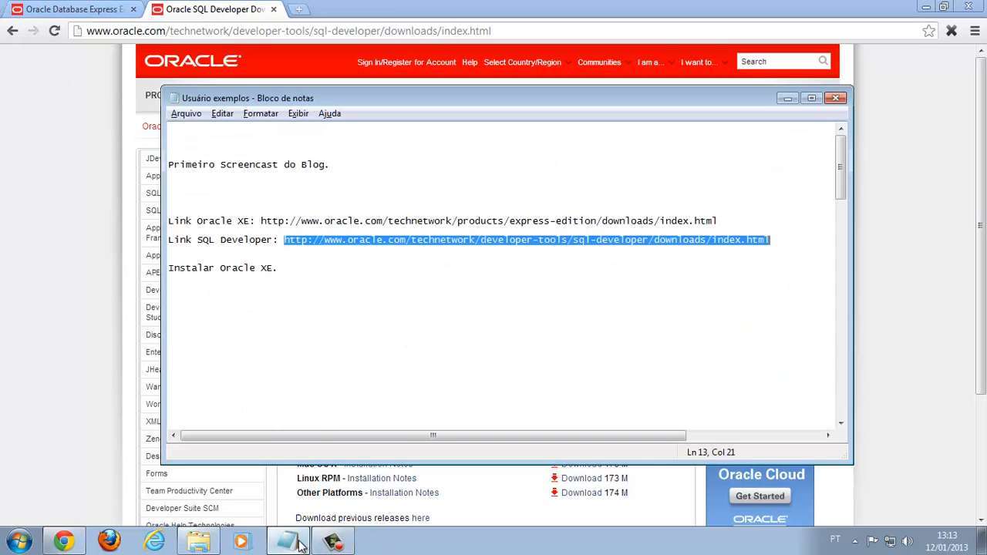
click(294, 270)
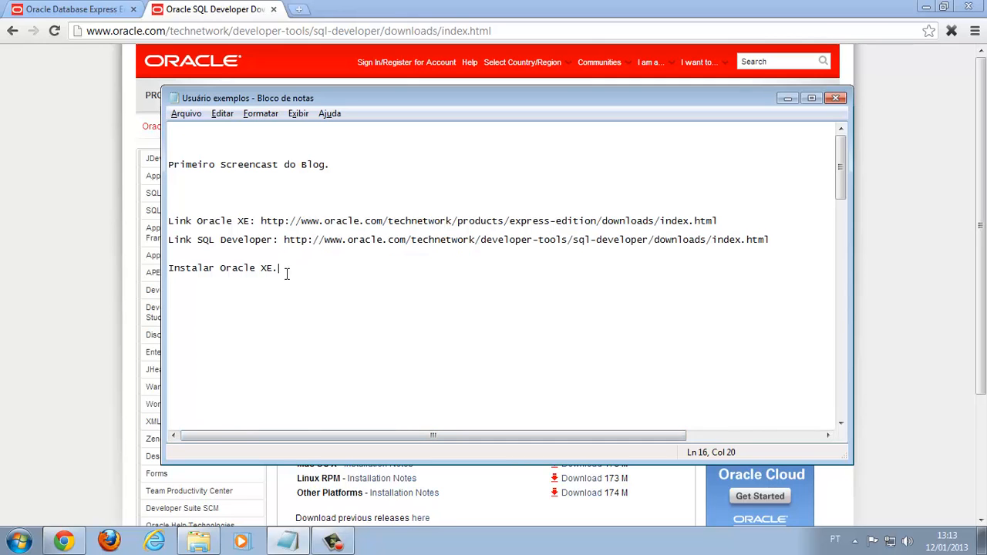
click(202, 544)
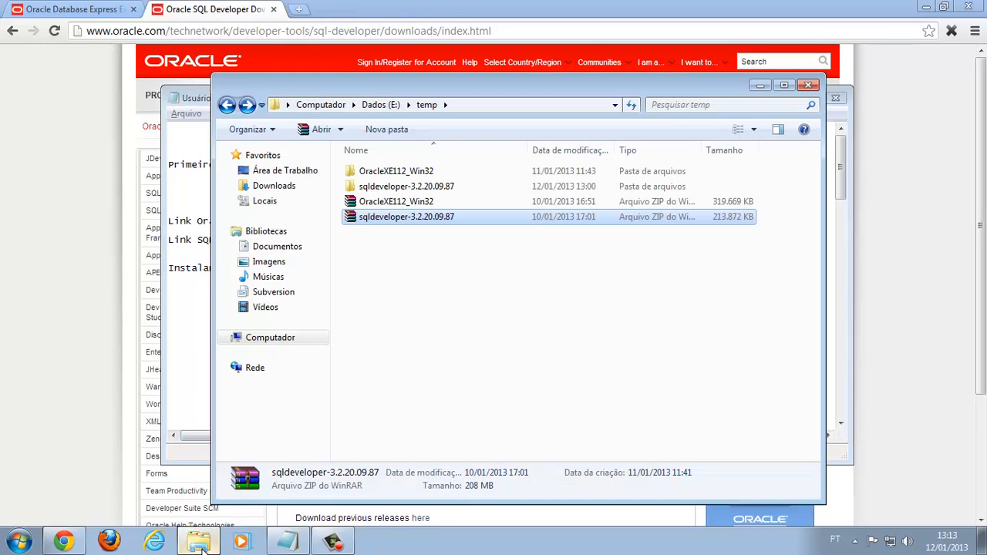
Open OracleXE112_Win32\DISK1 and run setup.exe to start the Oracle XE installer
click(402, 203)
click(399, 219)
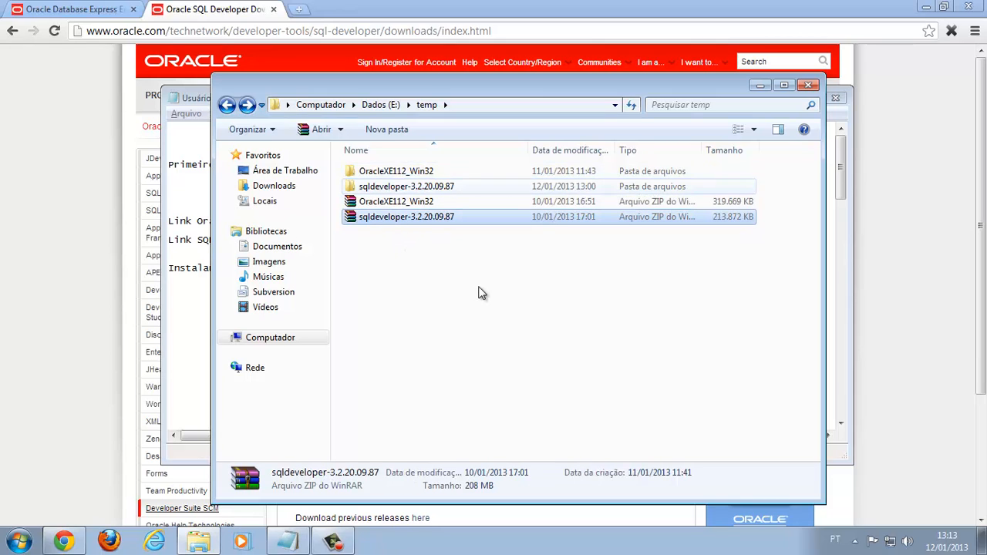
click(402, 207)
double_click(410, 175)
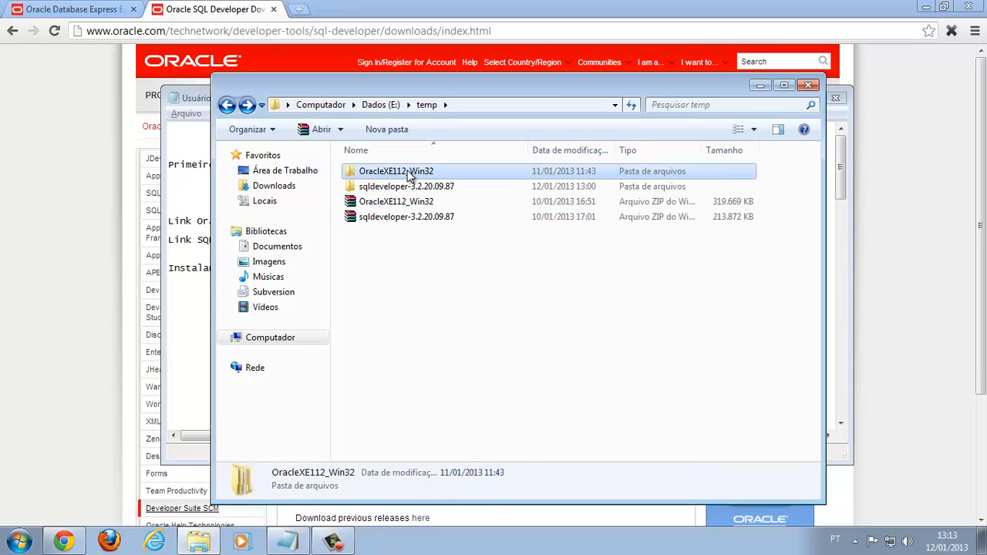
double_click(375, 176)
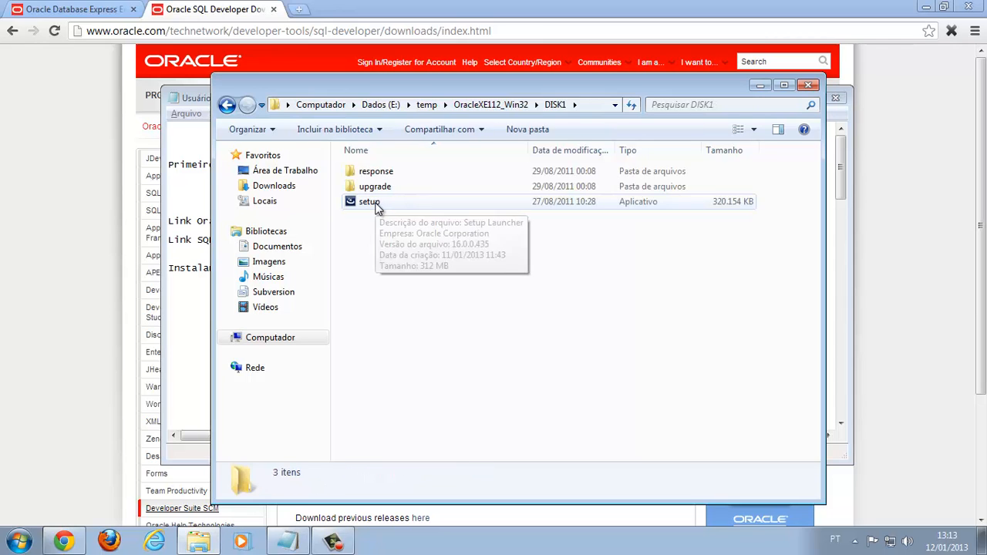
double_click(376, 204)
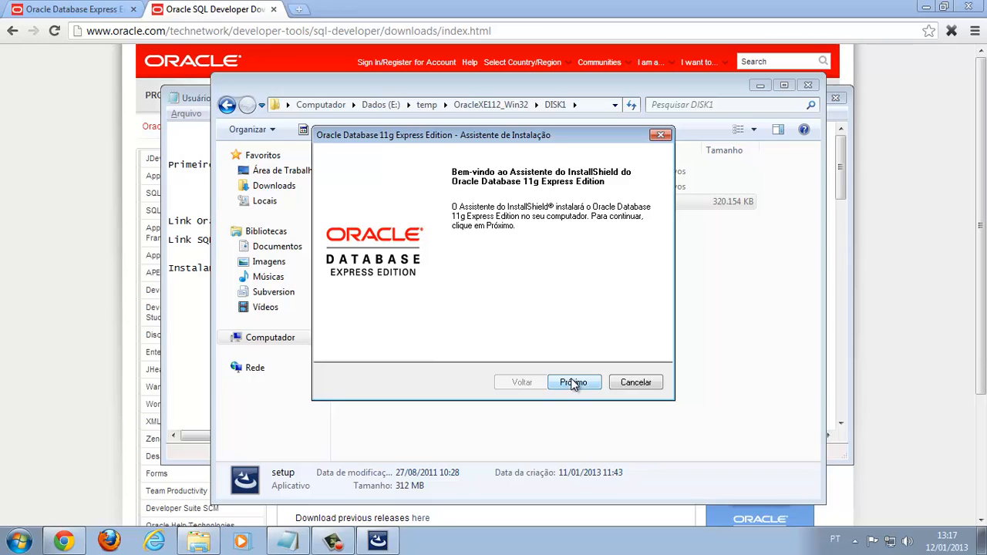
Accept the Oracle XE license terms and continue to the install location step
click(564, 382)
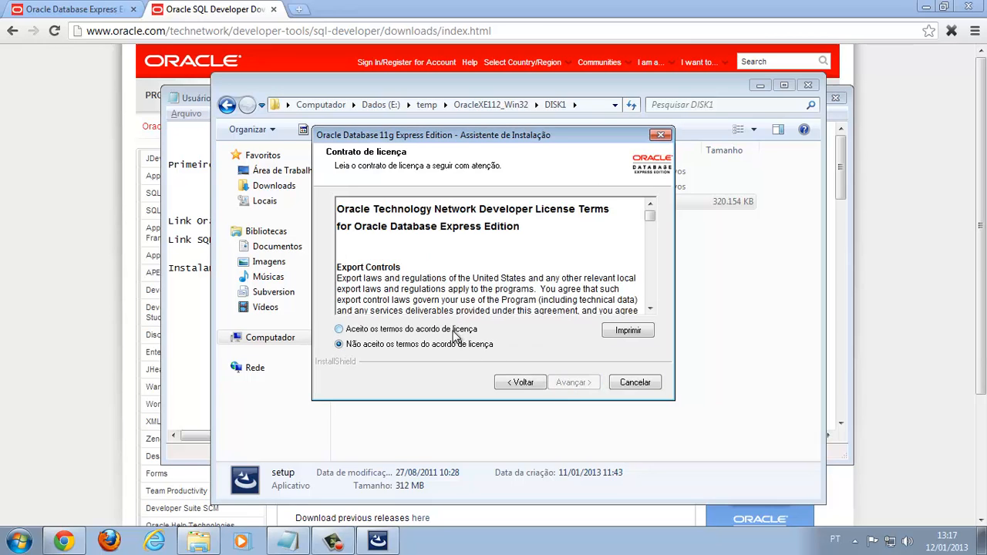
click(454, 330)
click(577, 383)
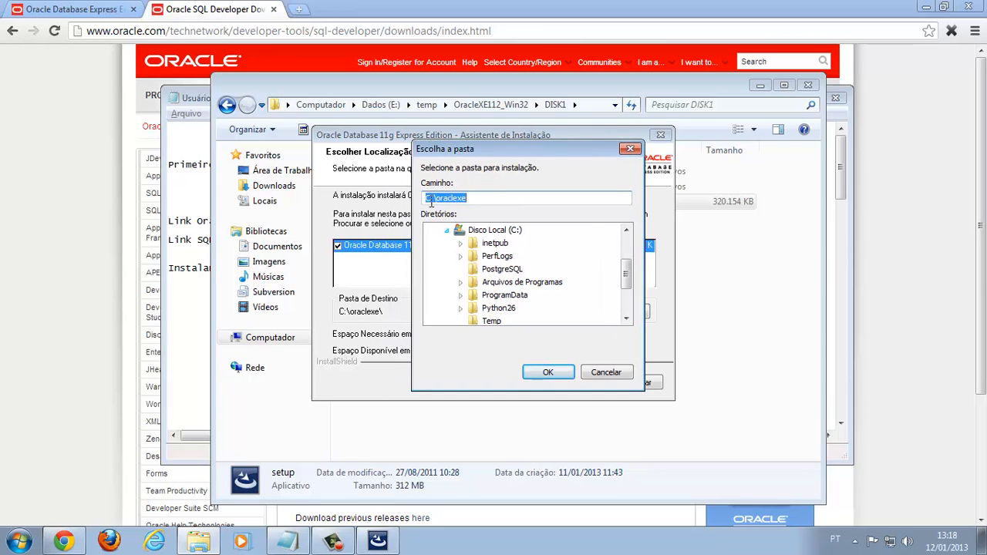
Change the destination folder to E:\apps\oraclexe\ and continue to the password step
click(431, 199)
key(BackSpace)
key(BackSpace)
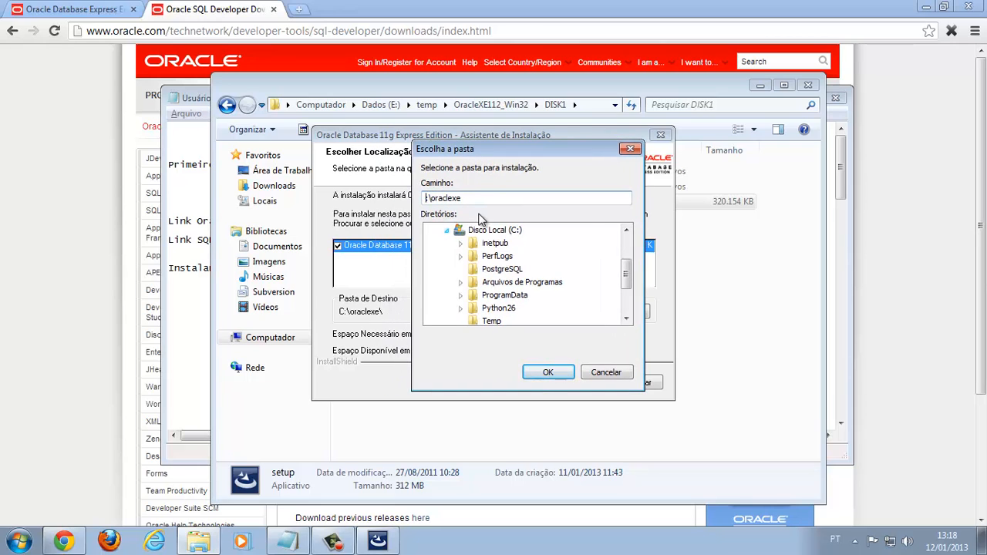
text(E:\app)
key(BackSpace)
key(BackSpace)
text(pxx)
key(BackSpace)
key(BackSpace)
text(ps\)
click(542, 378)
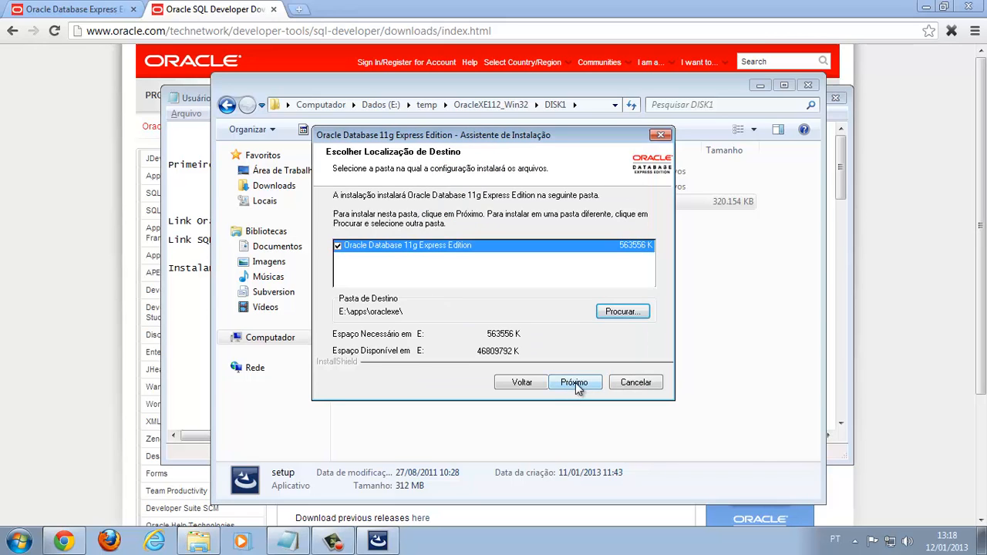
click(575, 382)
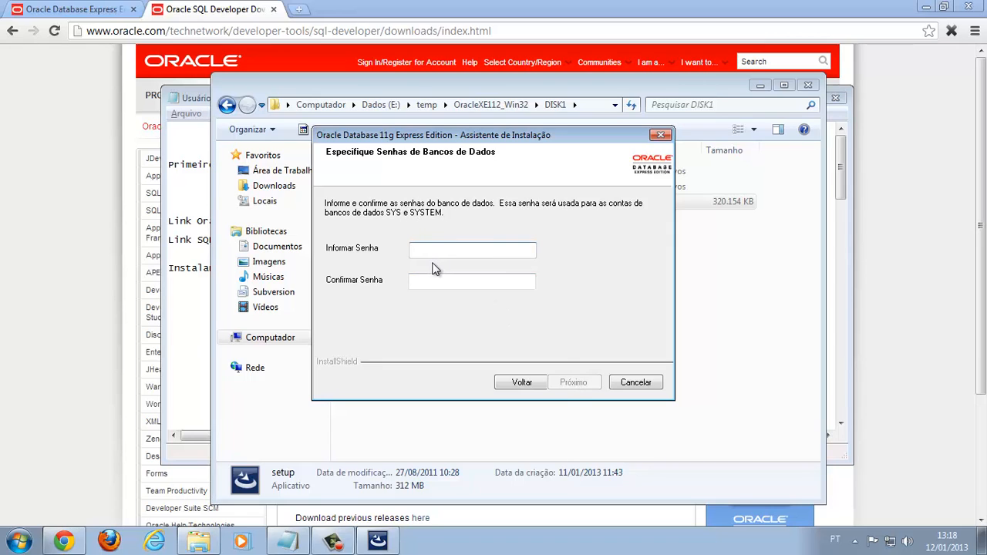
Enter and confirm the SYS/SYSTEM password, run the installation and finish the wizard
text(oracle)
key(Tab)
text(oracle)
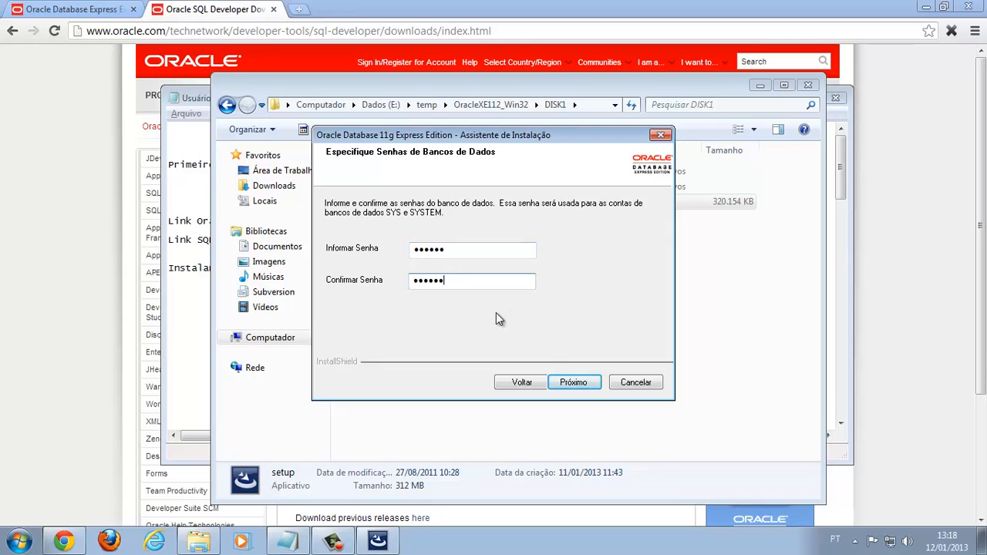
click(574, 383)
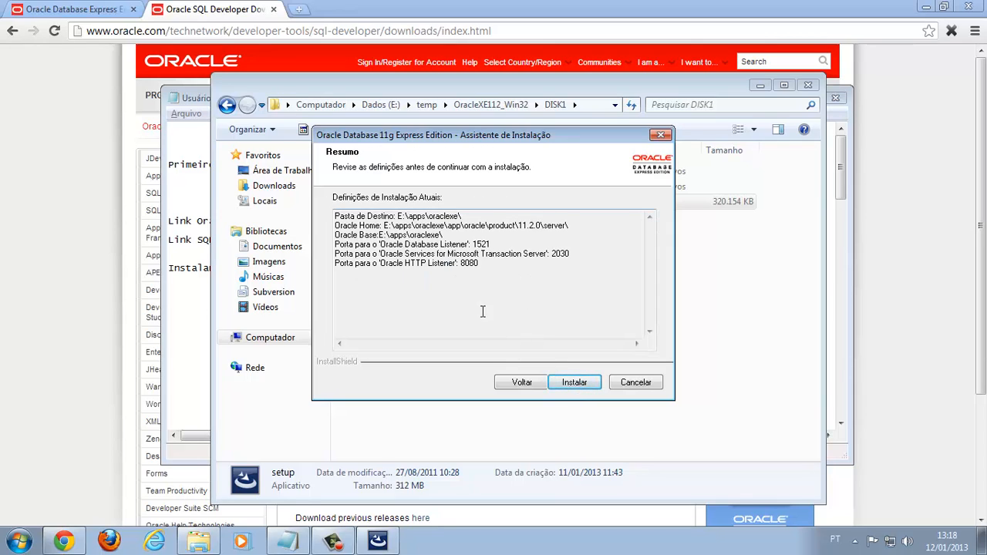
click(584, 377)
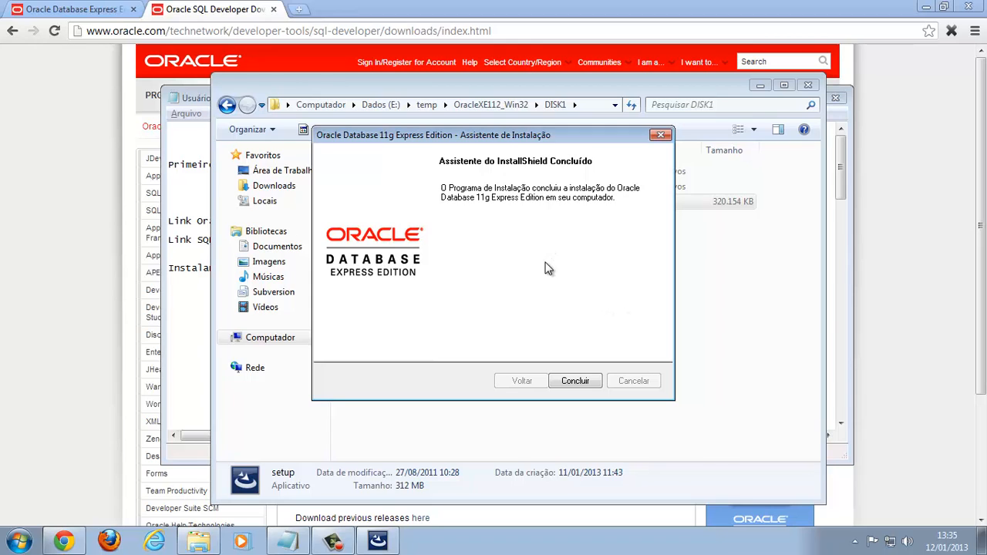
click(584, 384)
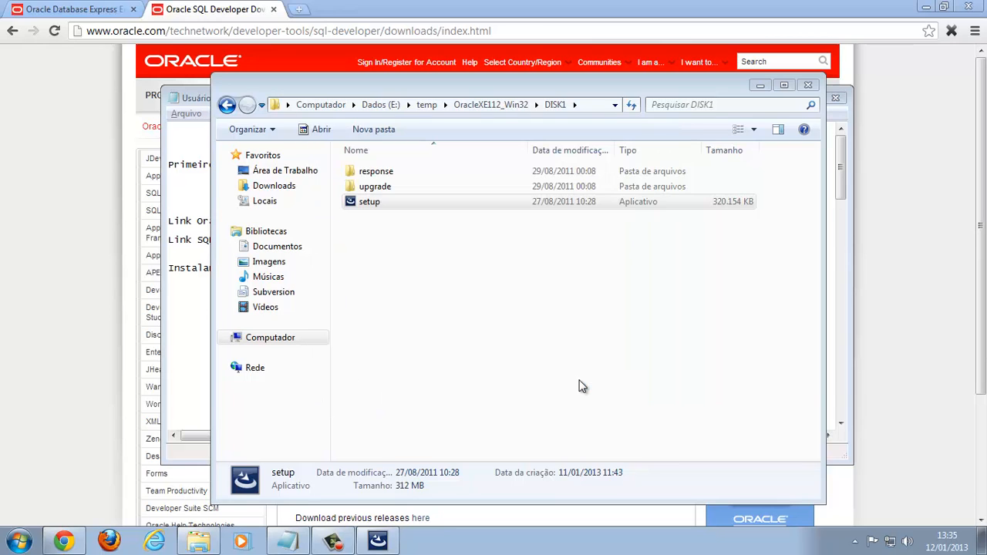
Scroll the Notepad notes down to the 'Criar usuário' SQL commands
click(182, 234)
scroll(223, 247, down, 8)
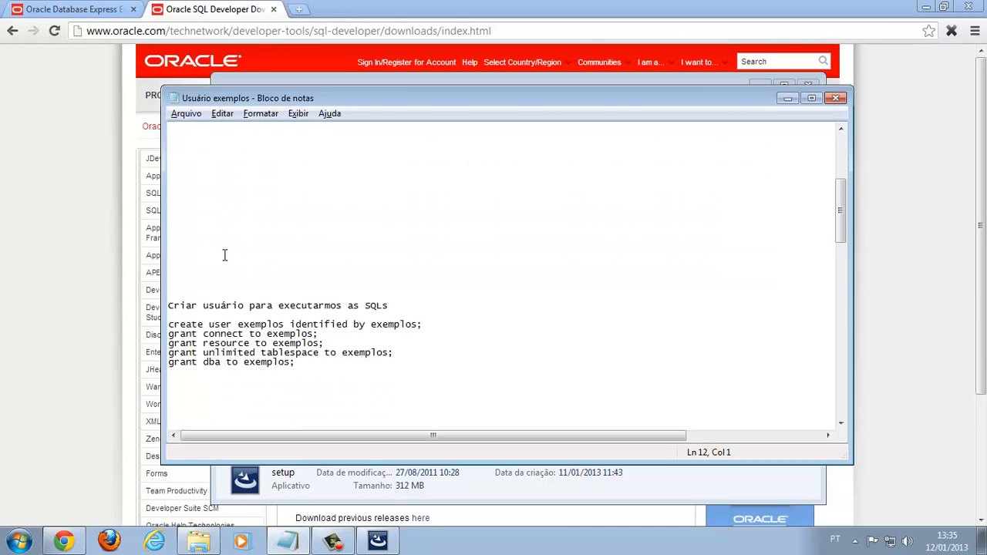
scroll(225, 255, down, 1)
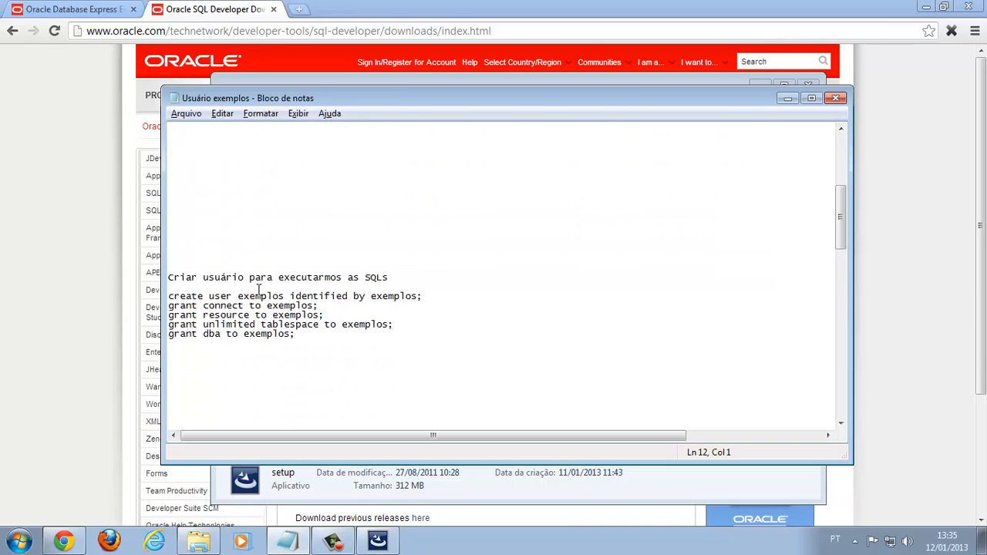
double_click(312, 278)
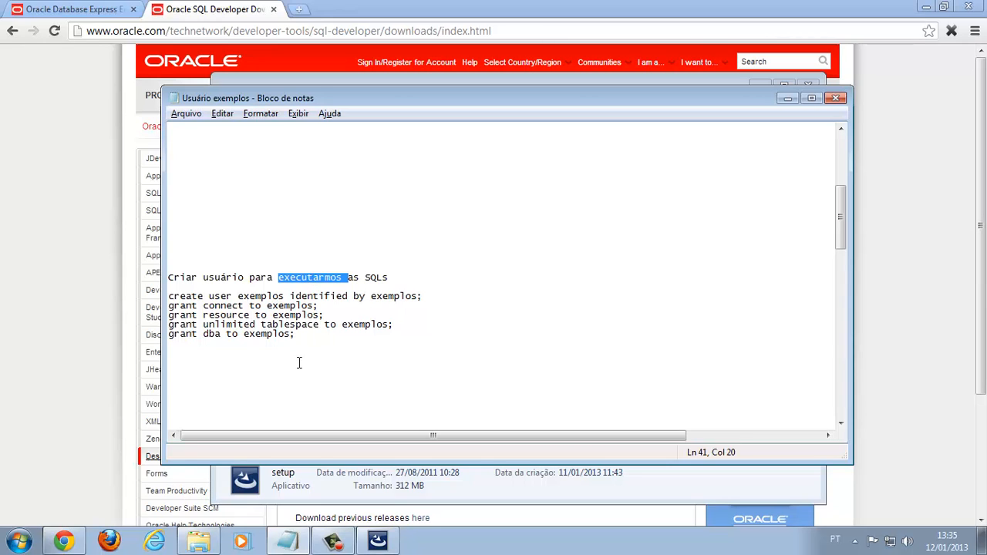
Launch Executar Linha de Comandos SQL from the Oracle Database 11g Express Edition Start menu group
click(20, 541)
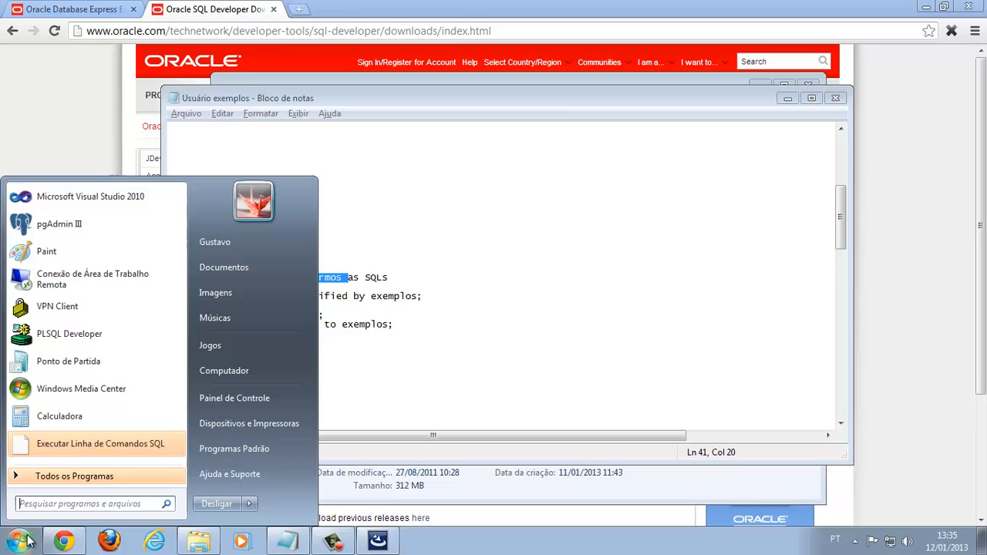
click(103, 478)
scroll(106, 420, down, 7)
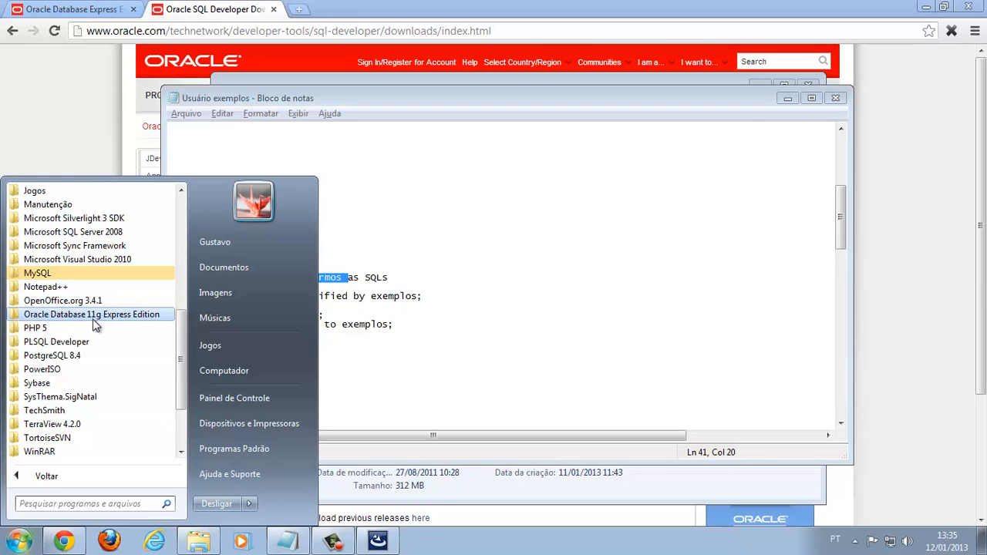
click(99, 320)
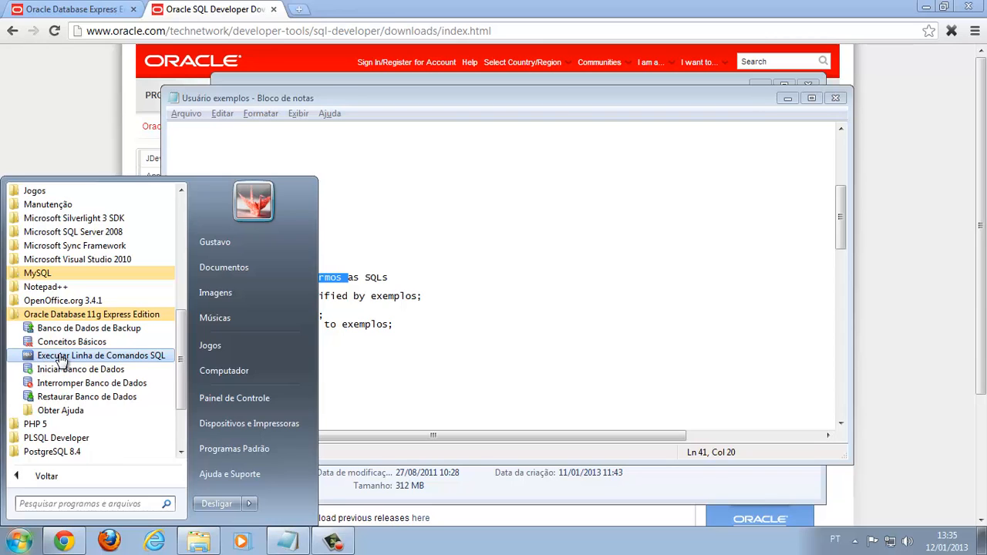
click(61, 360)
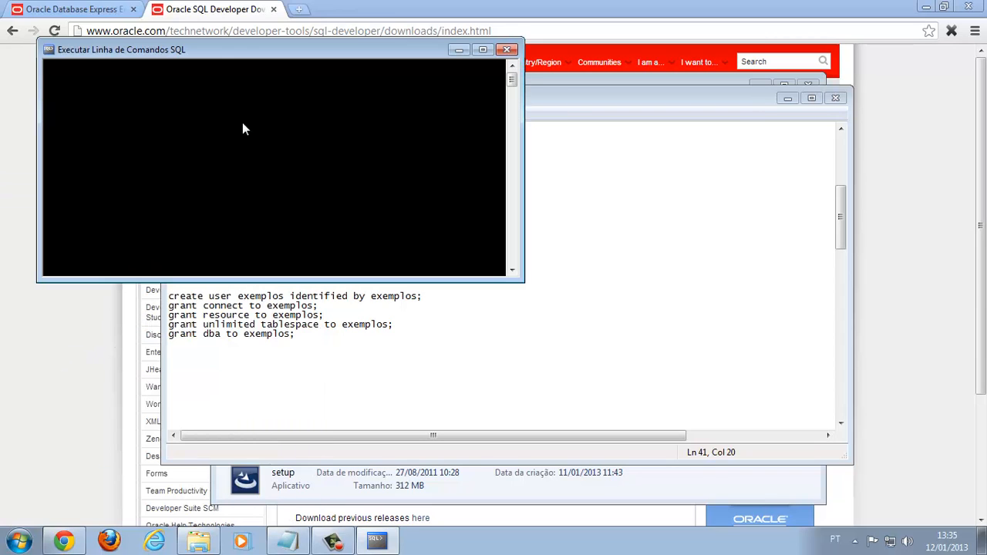
Try running 'create table teste(id integer primary key);' before connecting
drag(216, 59, 609, 170)
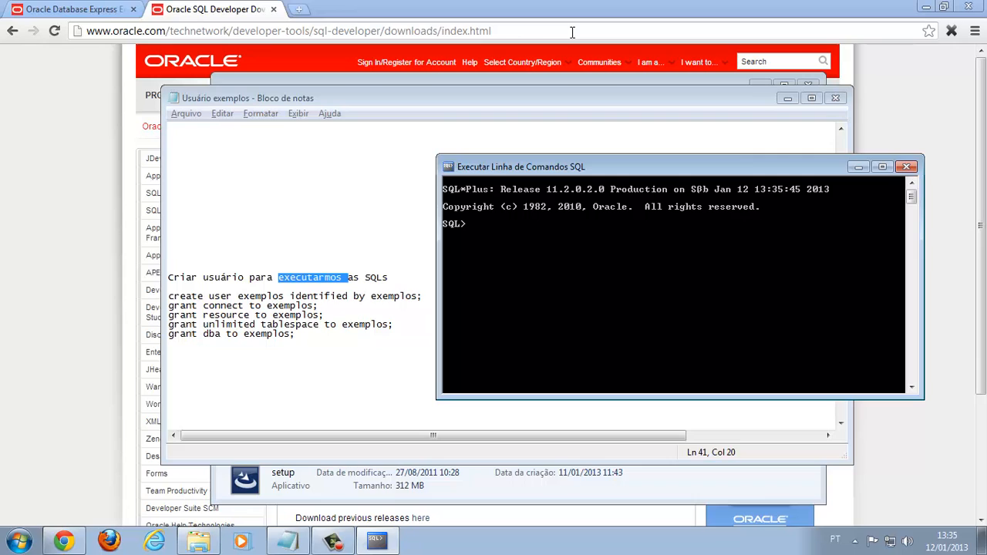
text(create table teste(id)
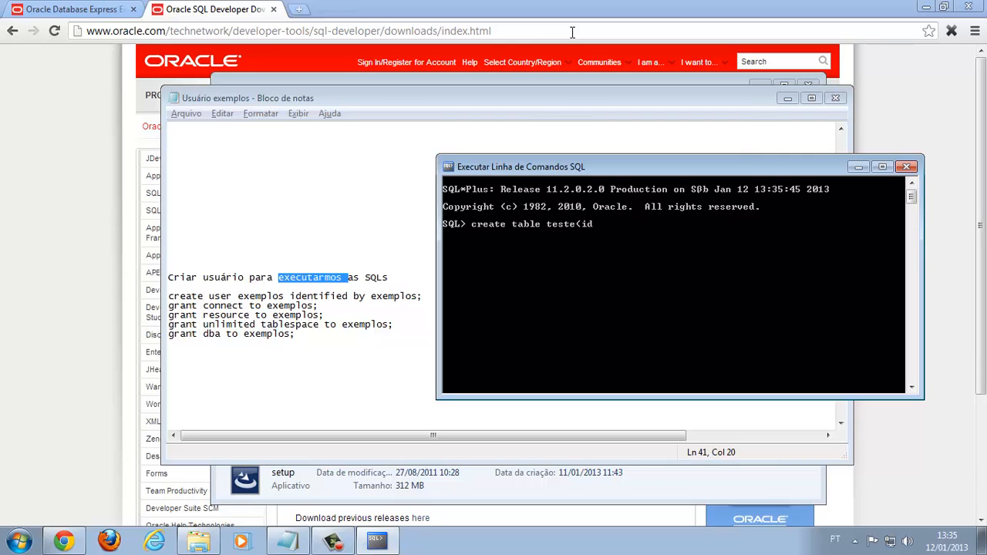
text( integer primary key);)
key(Return)
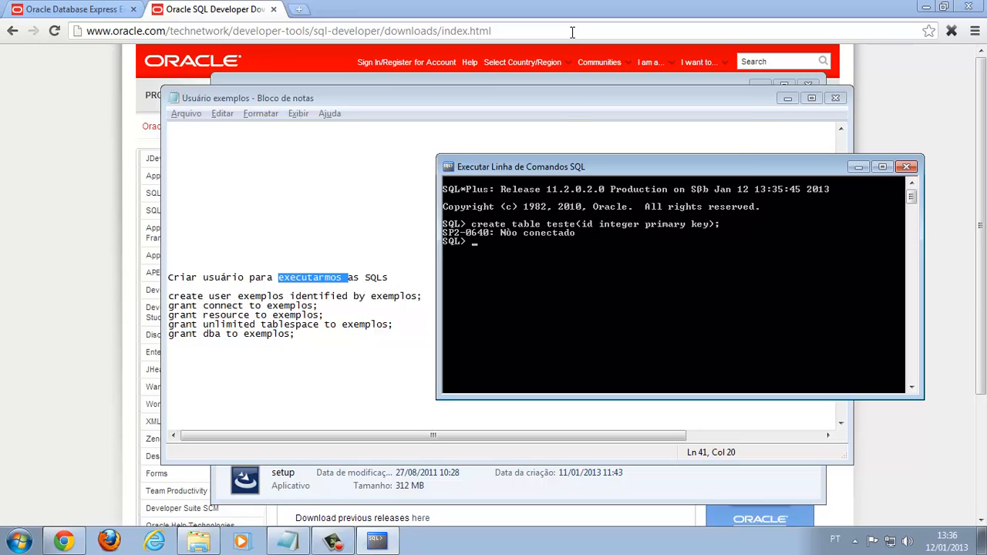
Connect as system with 'connect system' and its password
text(c)
text(onnect system)
key(Return)
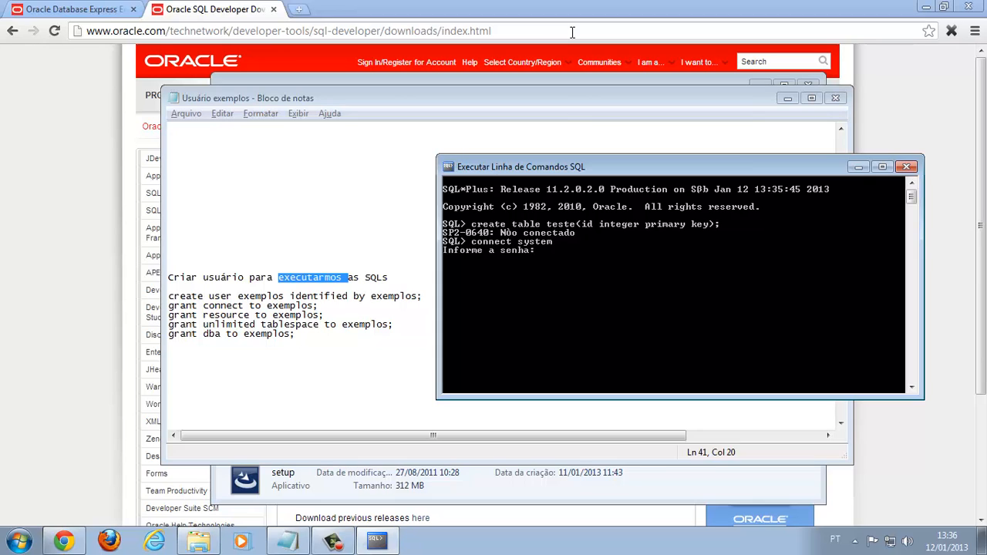
key(Return)
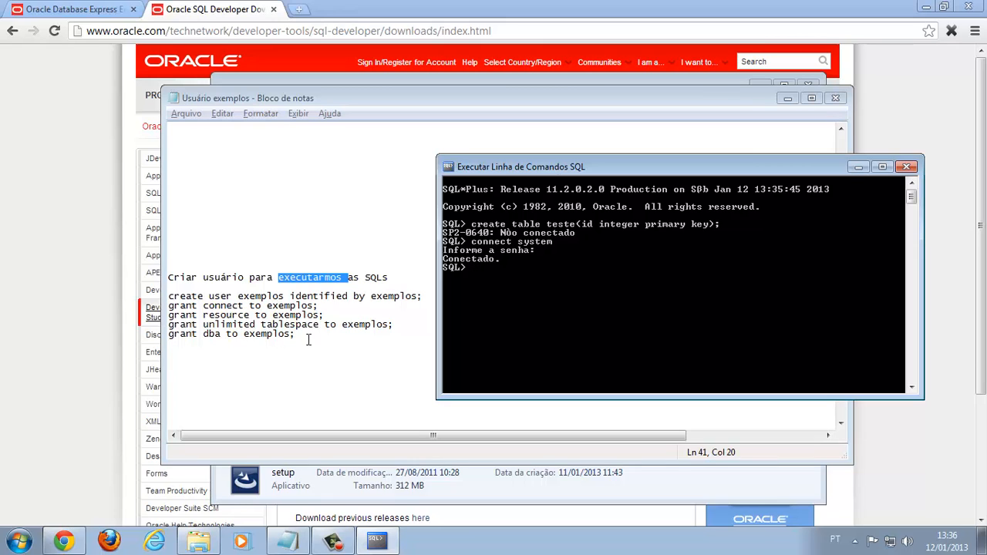
Create the user exemplos with its password in SQL*Plus
drag(307, 337, 166, 298)
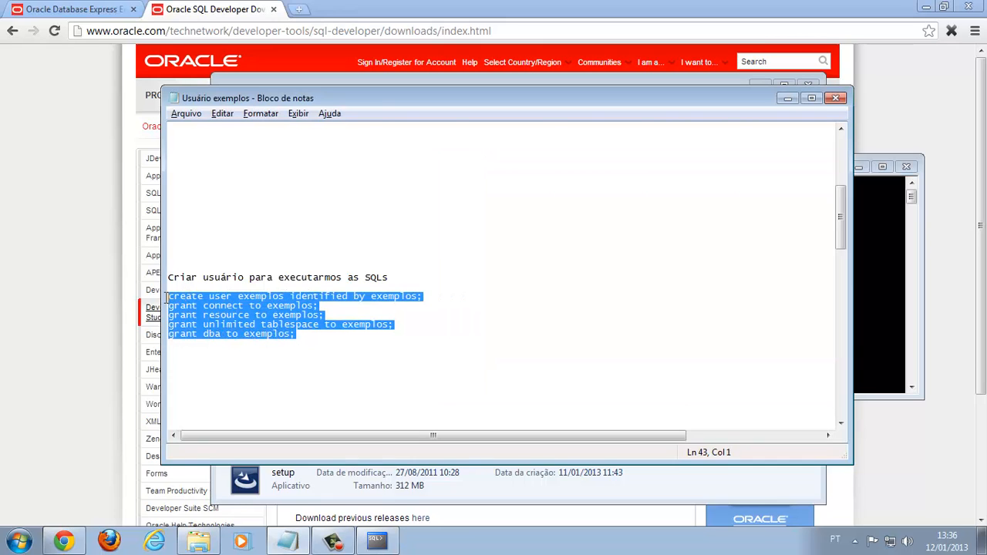
key(alt+Tab)
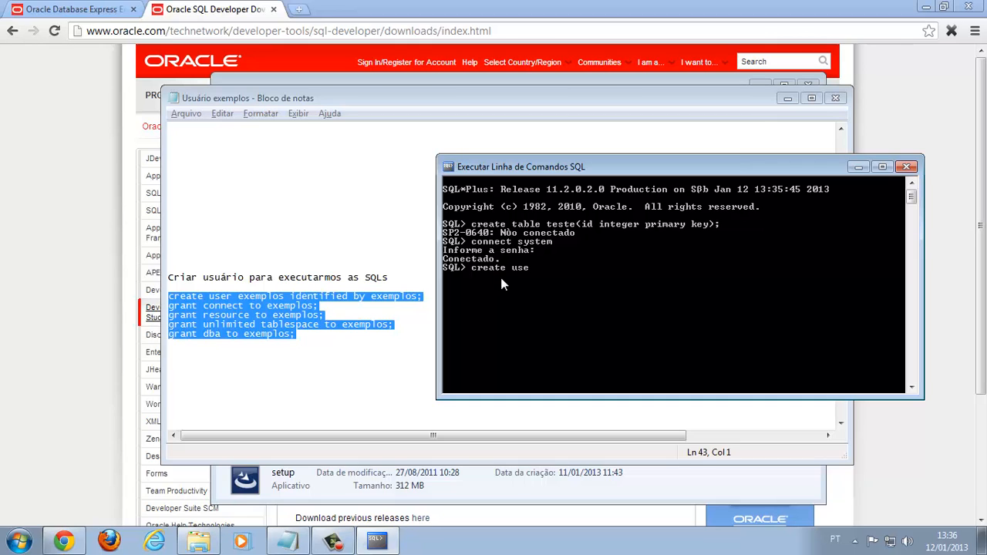
text(r exemplos identified by exempl)
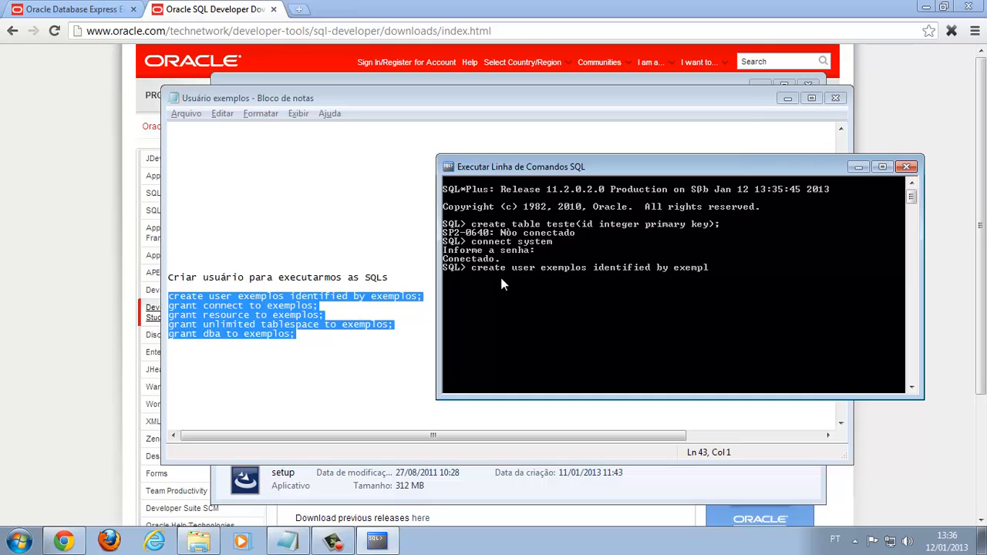
text(os;)
key(Return)
Grant connect, resource, unlimited tablespace and dba to exemplos, then exit SQL*Plus
text(grant connect to exemplos;)
key(Return)
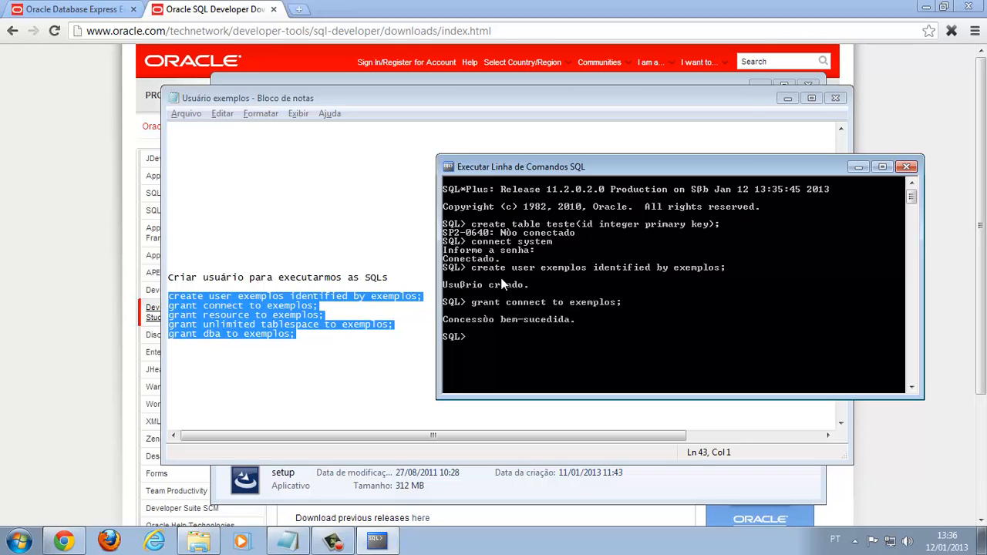
text(grant resource to exemplos;)
key(Return)
text(grant unl)
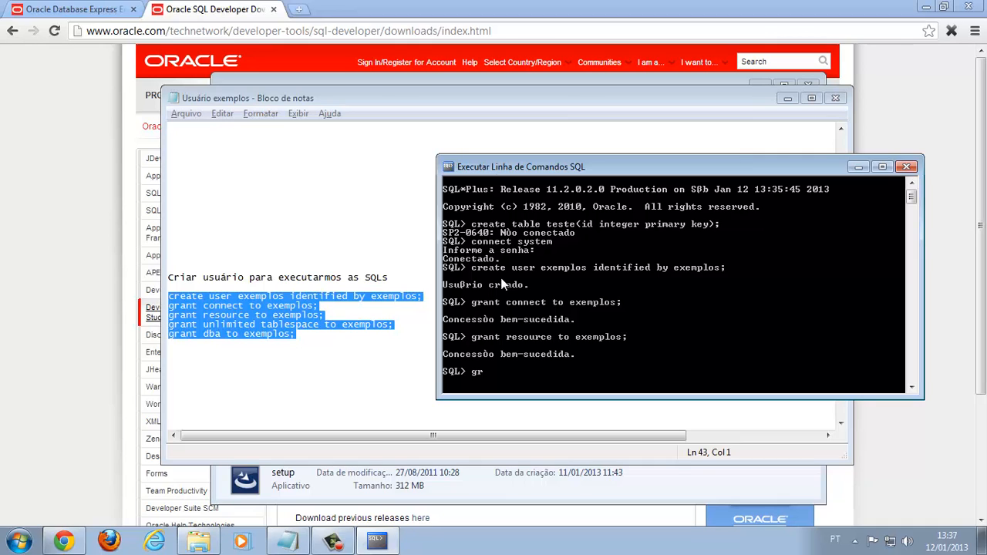
text(imited tablespace to exemplos;)
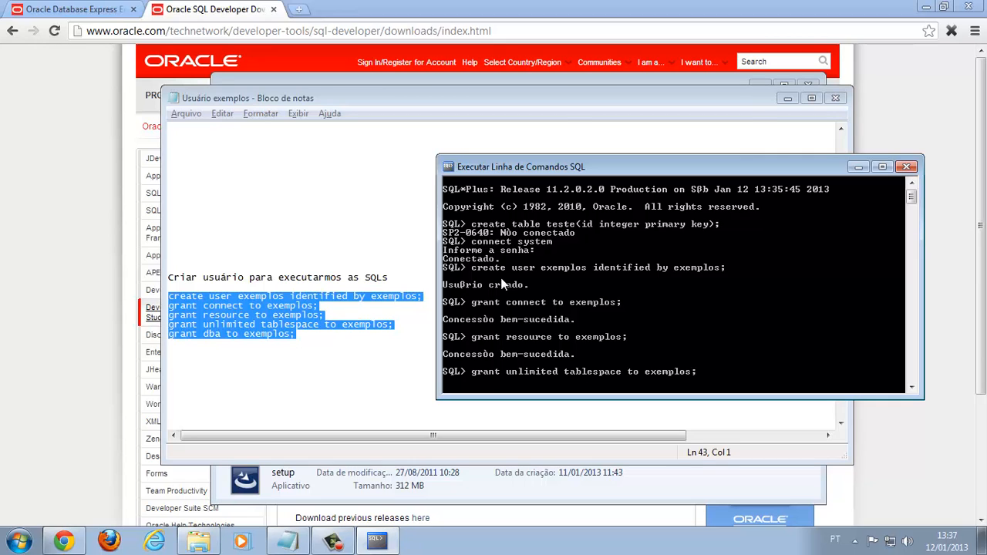
key(Return)
text(grant dba)
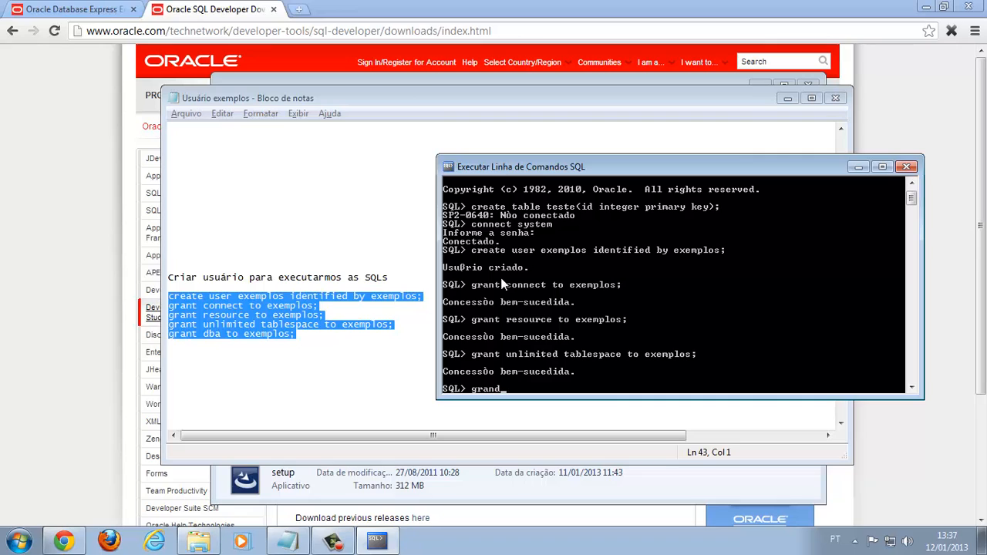
text( to exemplos;)
key(Return)
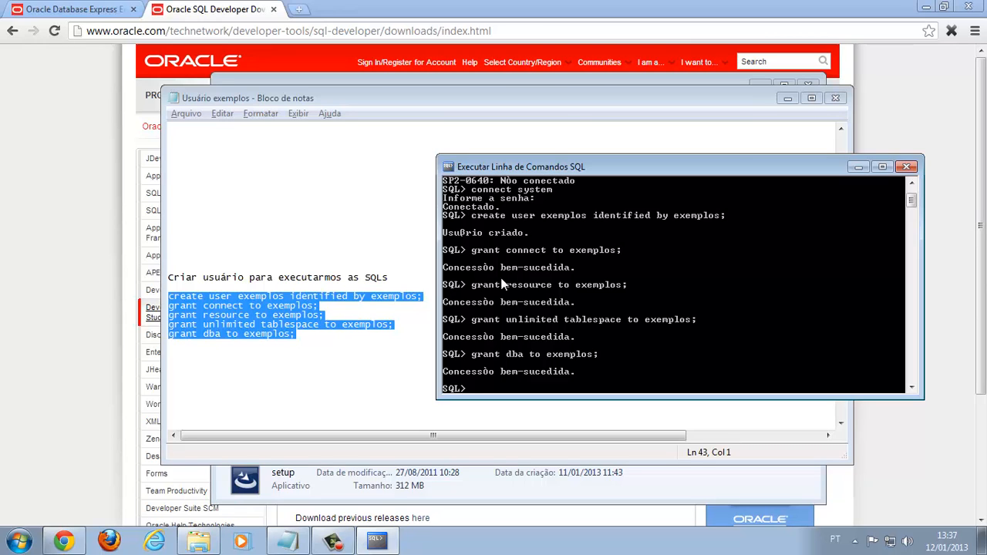
text(exit)
key(Return)
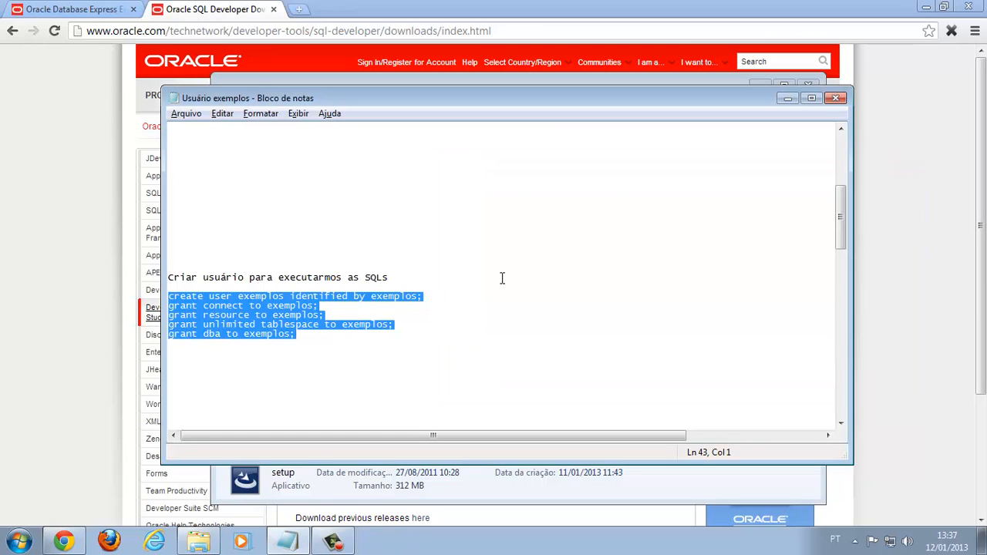
Start a new SQL command line and log in with 'connect exemplos'
key(super)
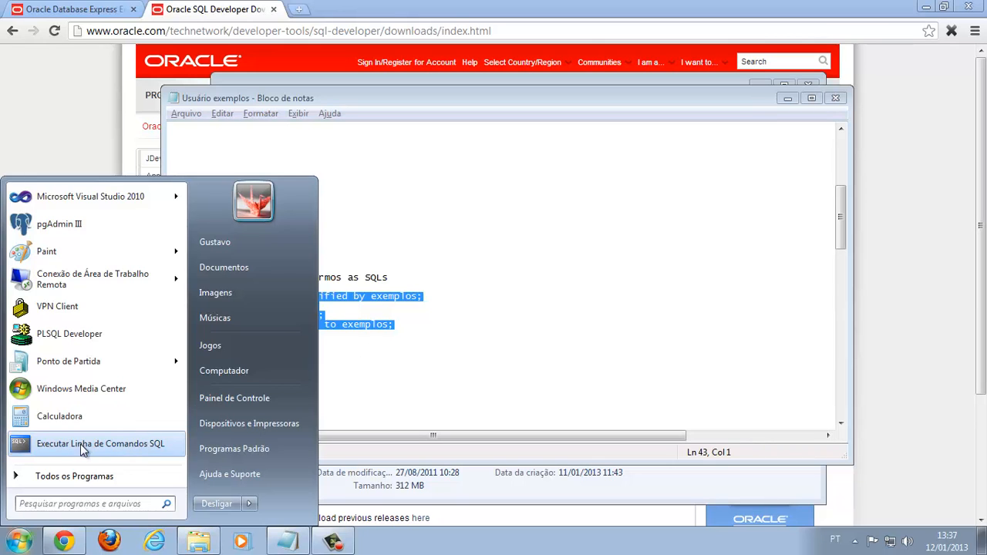
click(95, 477)
click(94, 316)
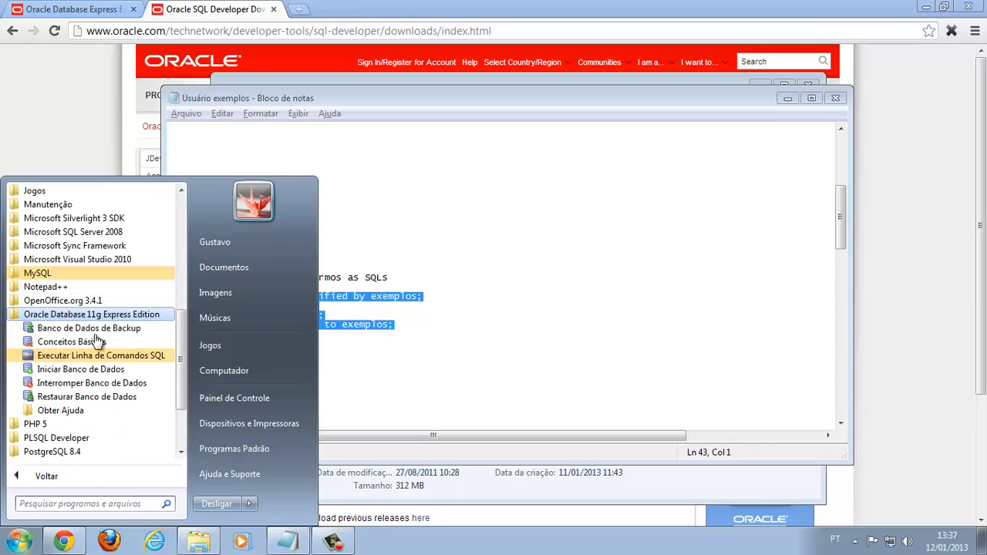
click(96, 356)
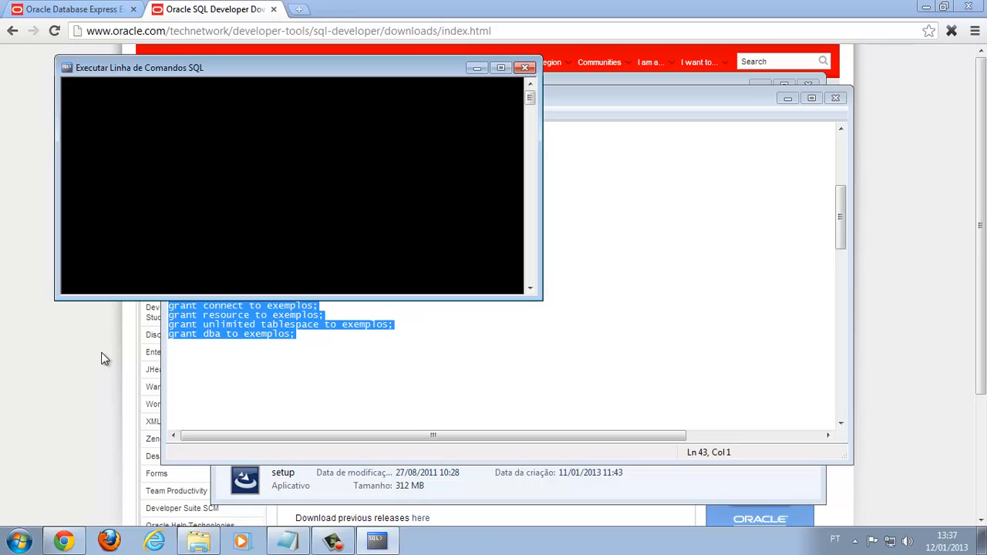
text(con)
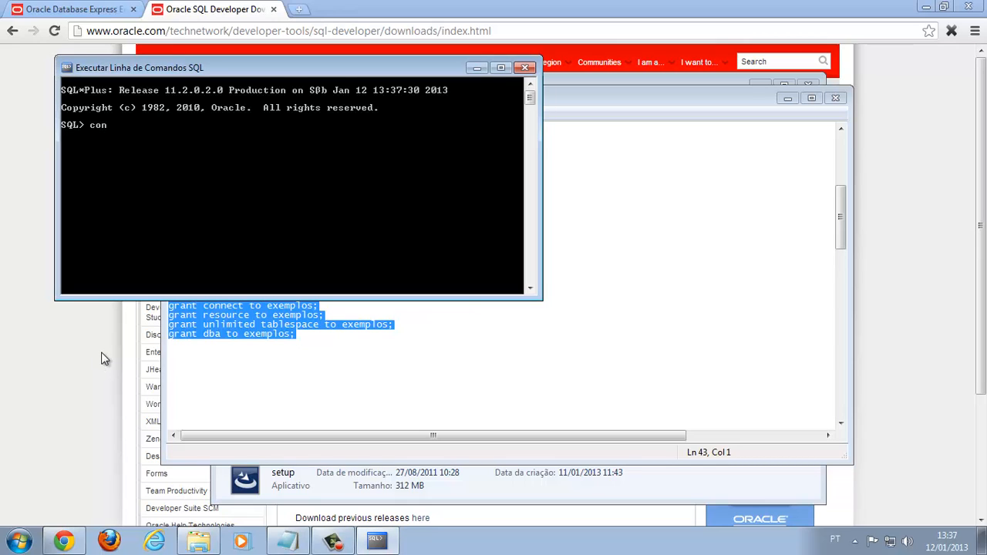
text(nect exemplos)
key(Return)
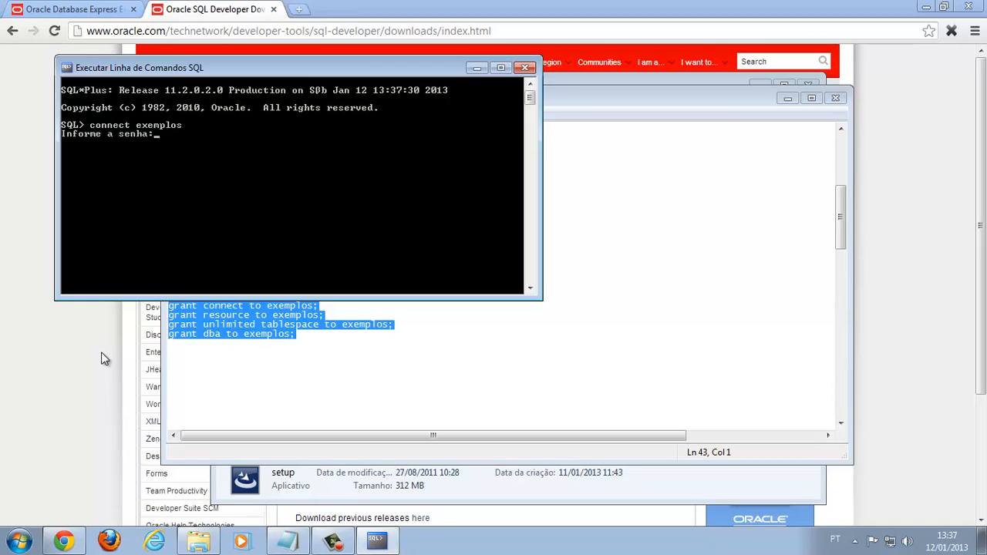
key(Return)
Create table teste(id integer primary key), drop it, and exit
text(create)
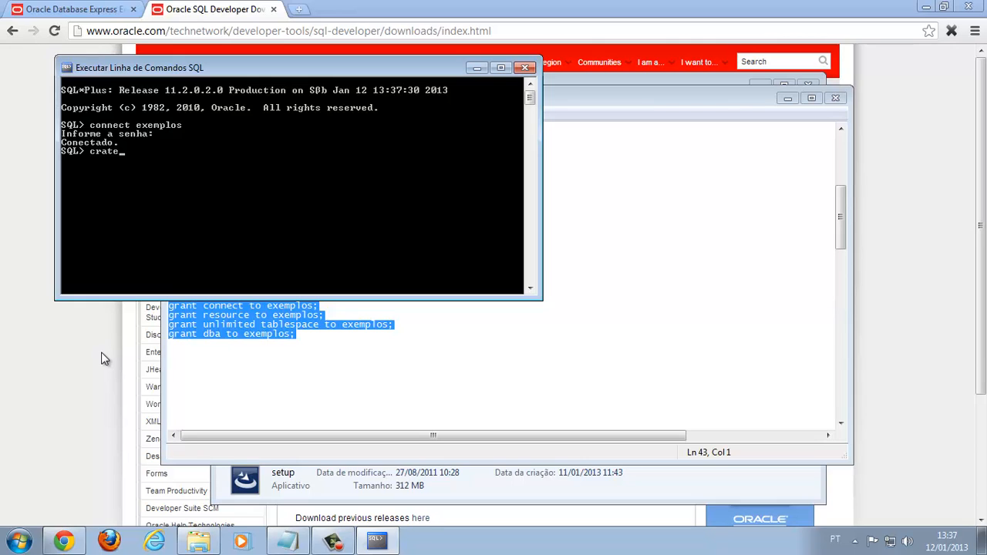
key(BackSpace)
key(BackSpace)
key(BackSpace)
text(eate table teste(id integer )
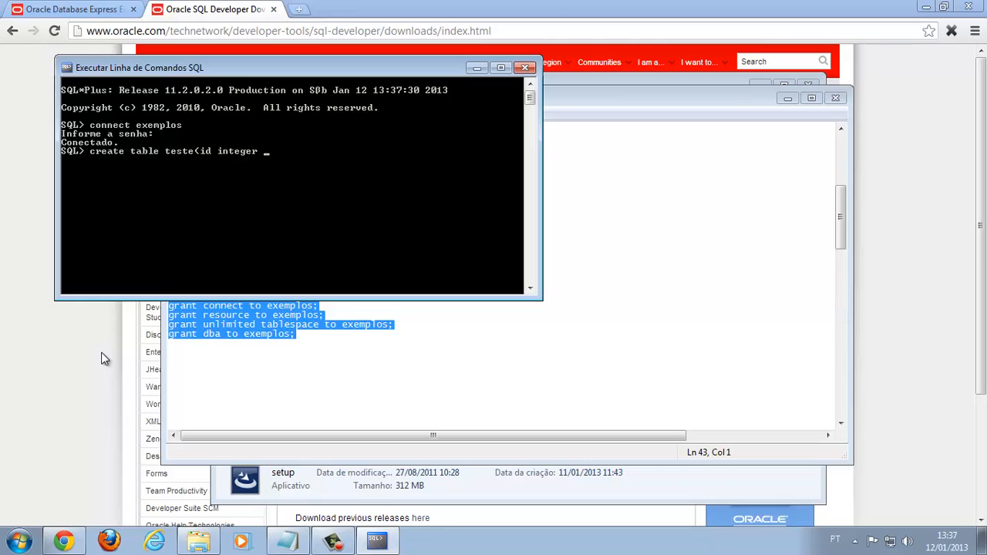
text(primary key);)
key(Return)
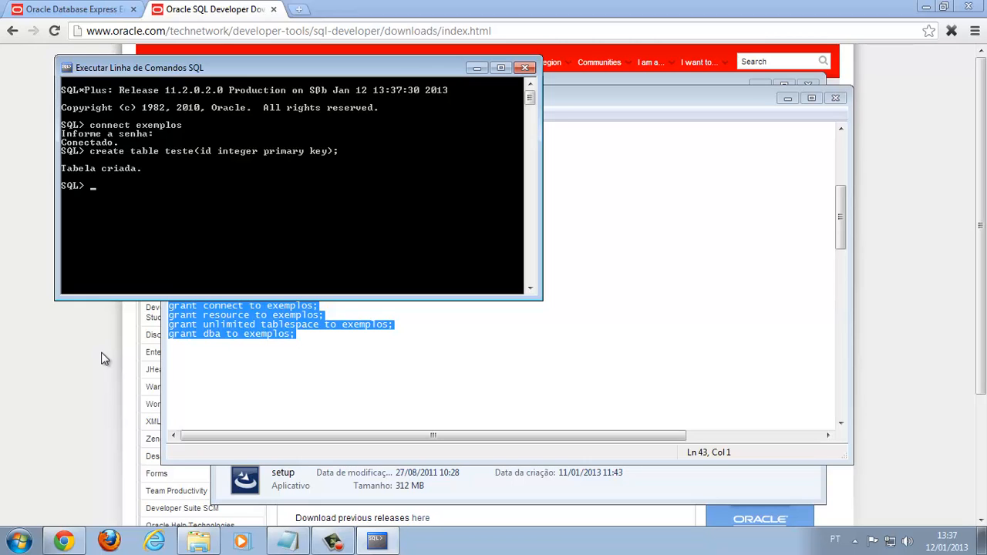
text(drop table teste;)
key(Return)
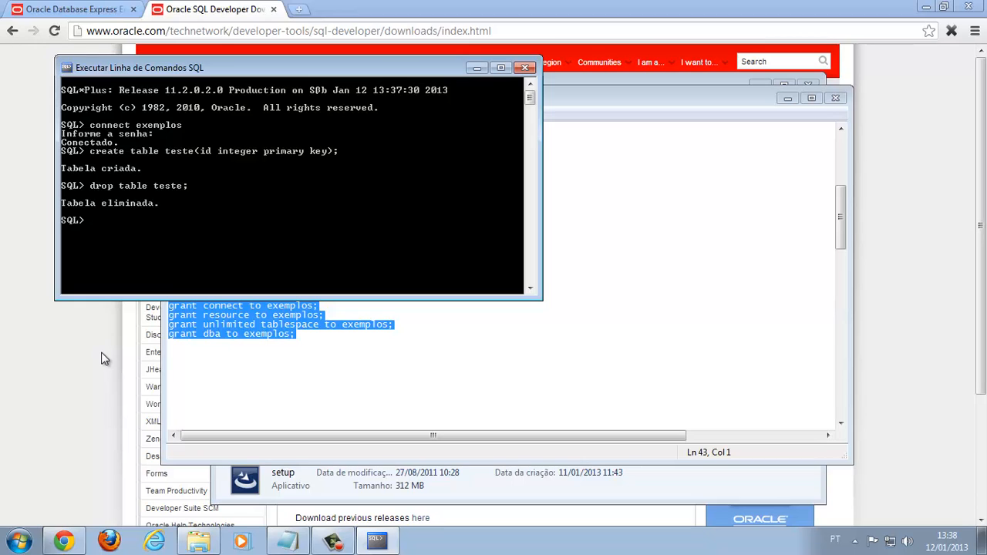
text(exit)
key(Return)
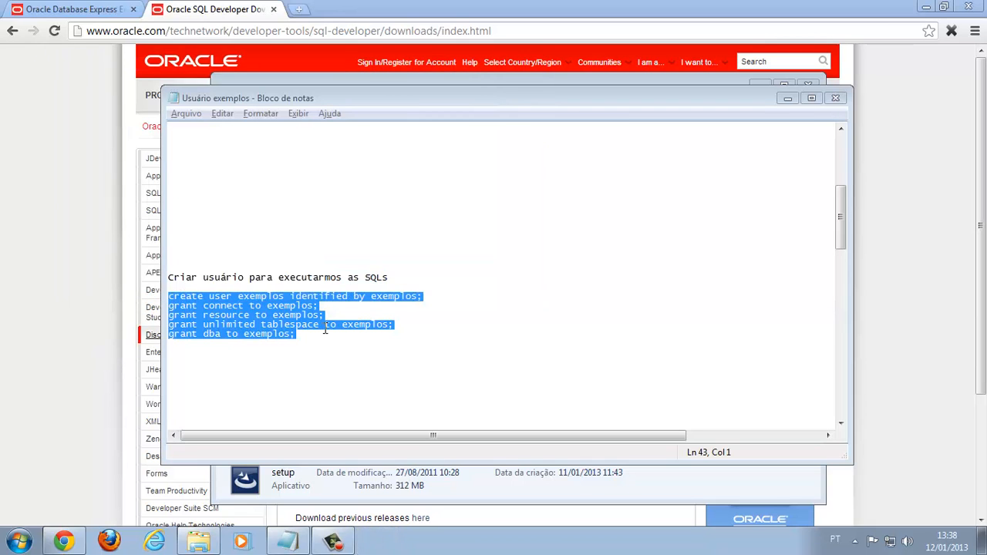
Relaunch the SQL command line from the Start menu and exit it
key(super)
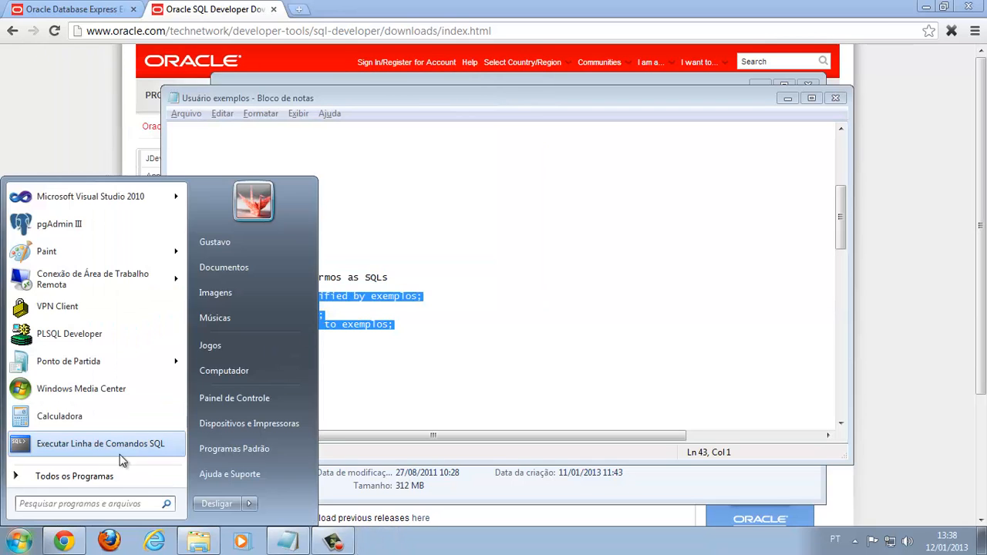
click(95, 481)
click(112, 315)
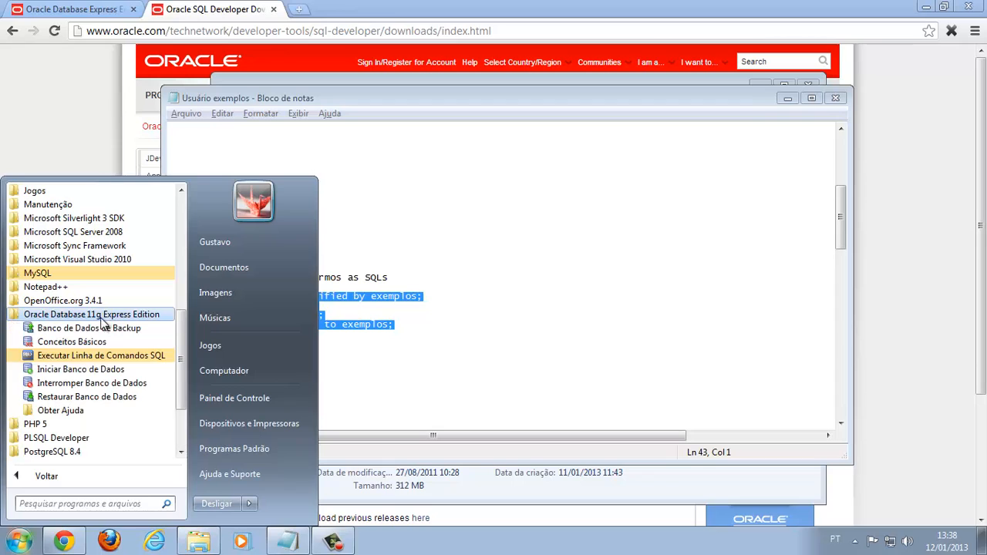
click(71, 357)
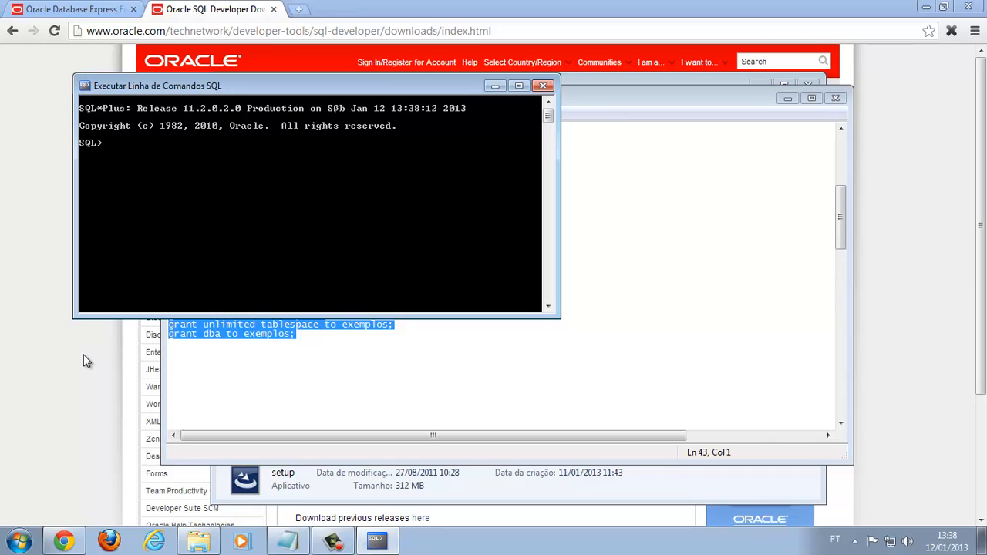
text(exit)
key(Return)
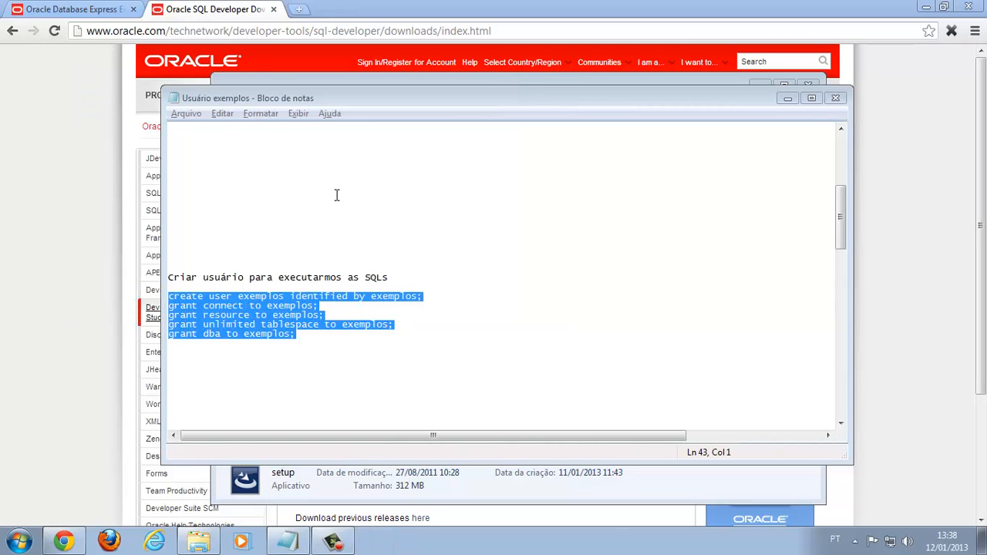
Scroll the notes to the SQL Developer section and bring the DISK1 folder forward
click(330, 340)
scroll(337, 350, up, 8)
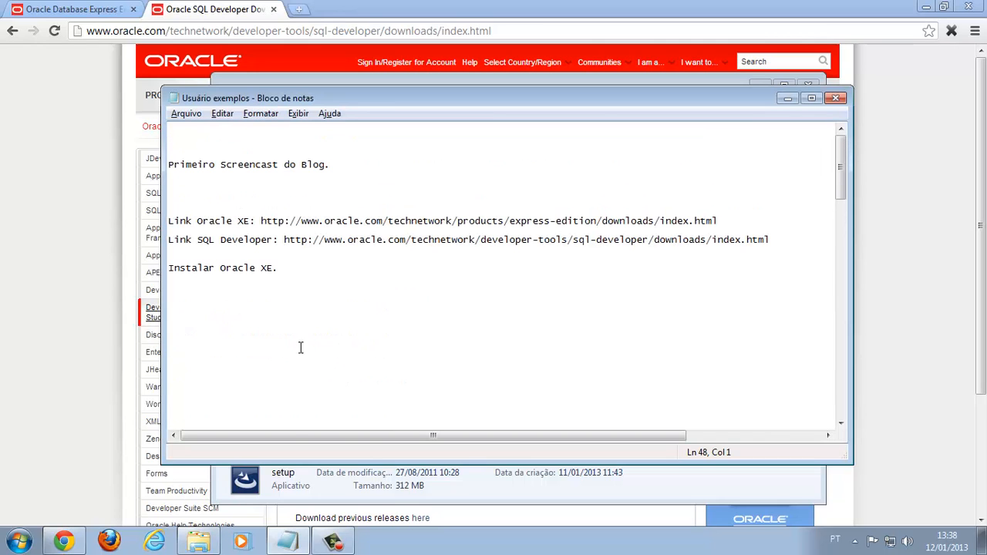
drag(275, 241, 197, 242)
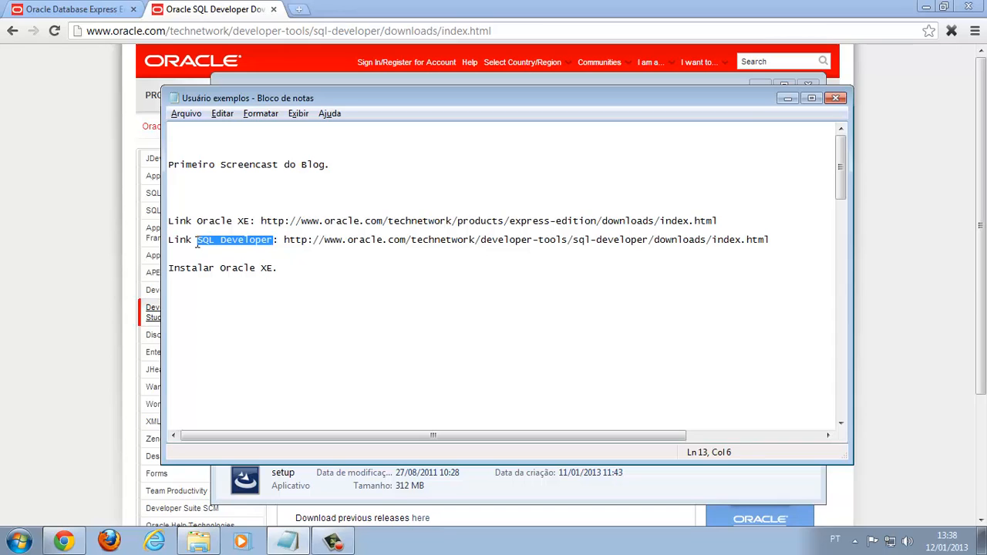
scroll(226, 255, down, 3)
scroll(226, 255, down, 10)
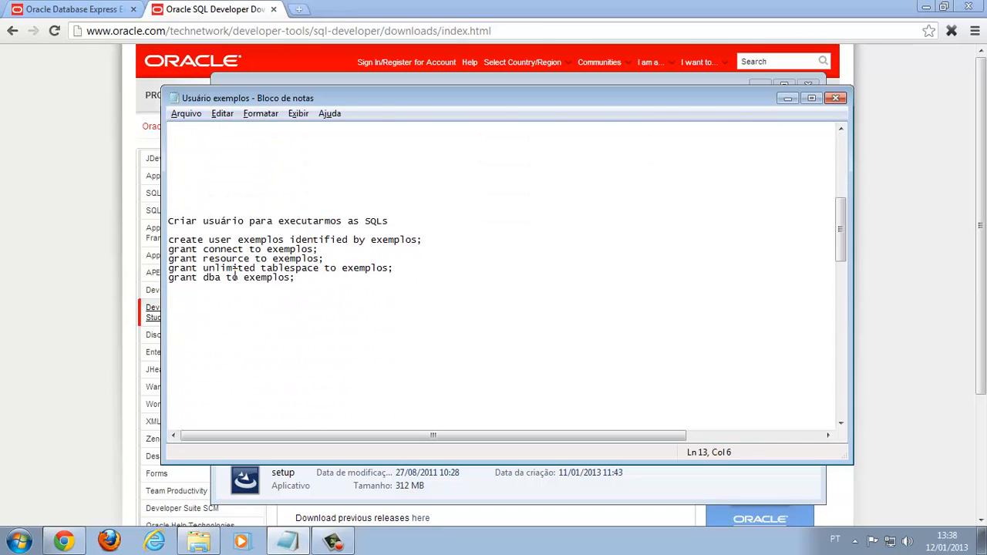
scroll(234, 274, down, 3)
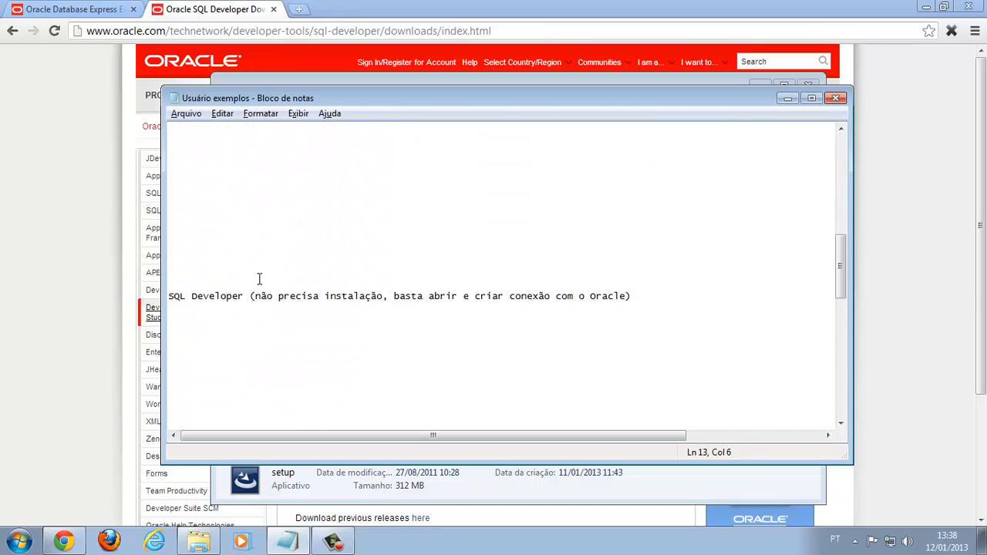
mouse_move(200, 549)
scroll(266, 322, down, 2)
Launch sqldeveloper.exe from E:\temp\sqldeveloper-3.2.20.09.87\sqldeveloper
click(200, 541)
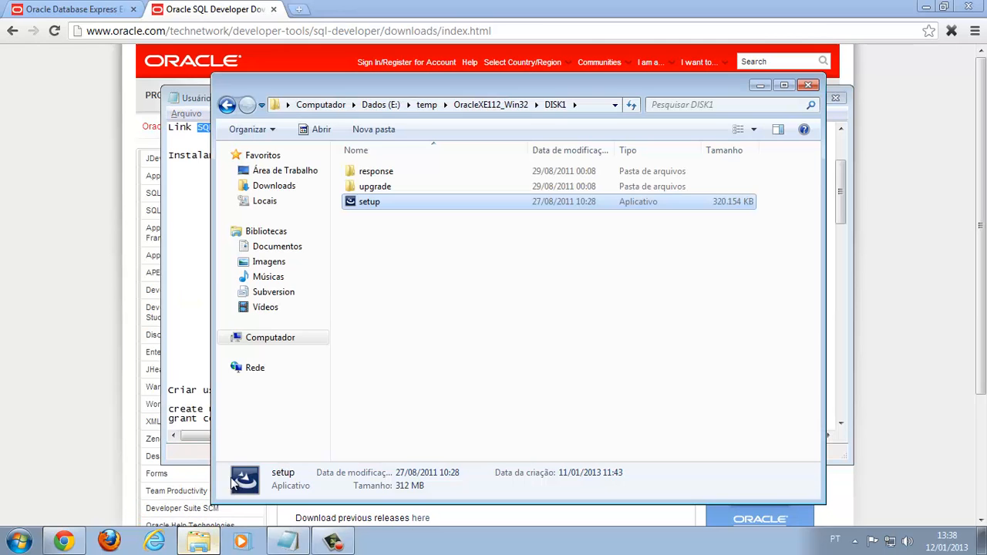
click(423, 105)
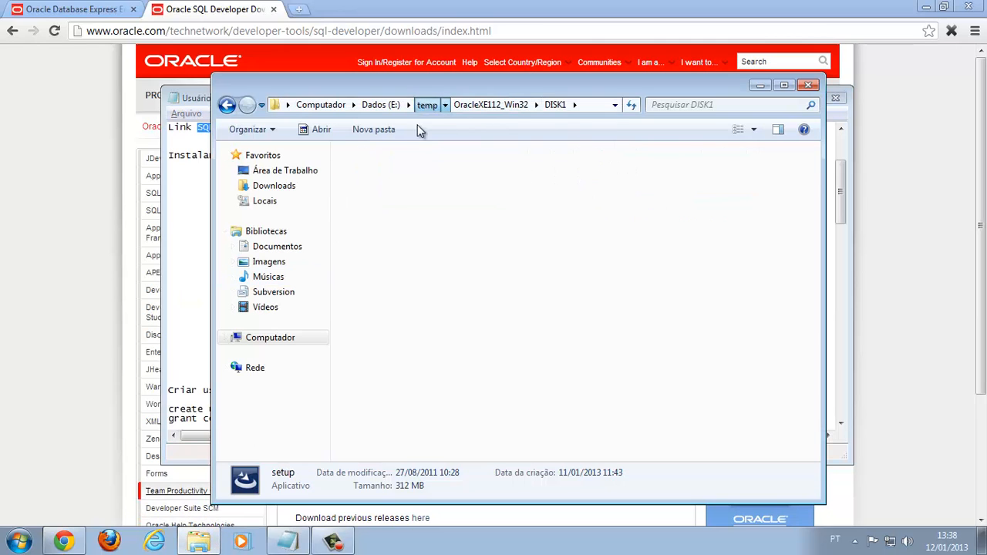
click(396, 216)
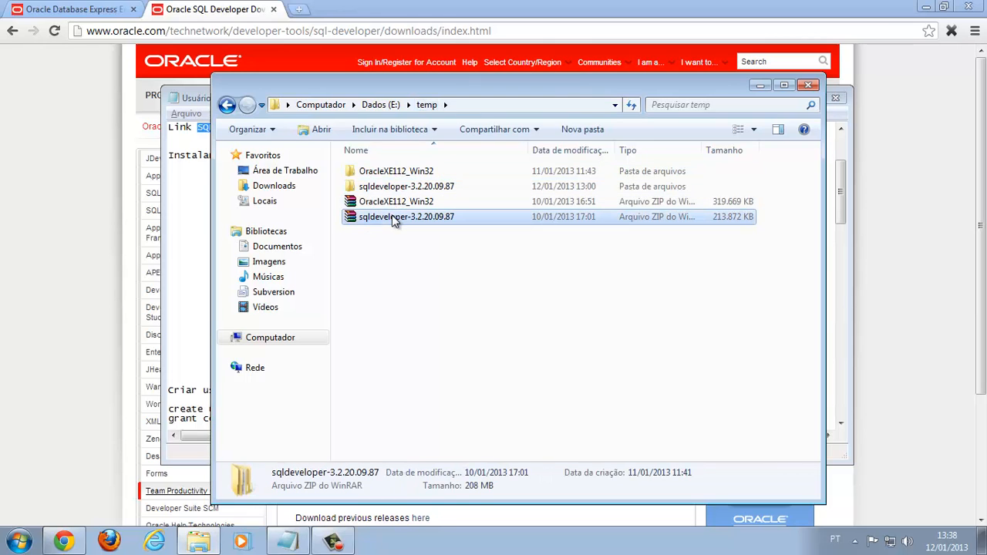
click(392, 187)
double_click(392, 186)
double_click(392, 172)
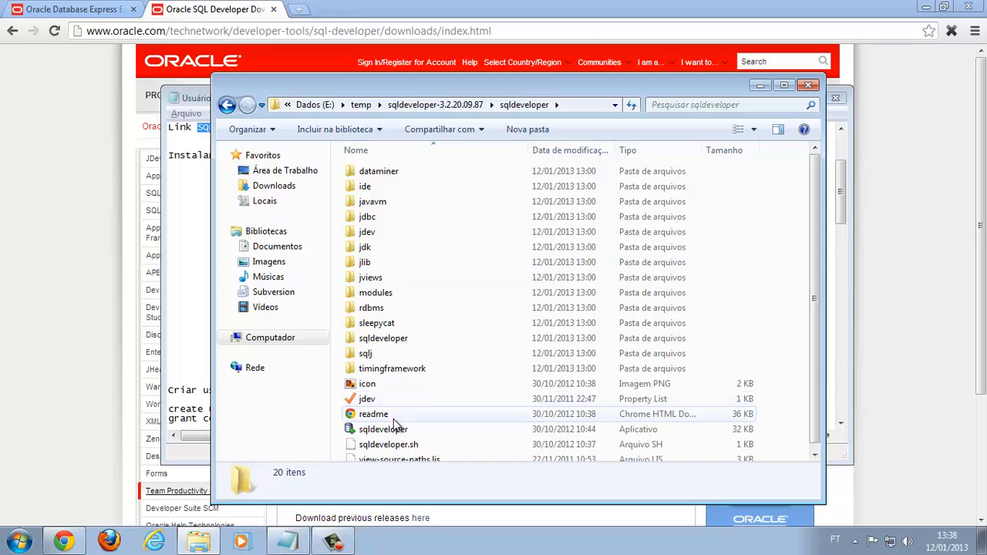
click(390, 435)
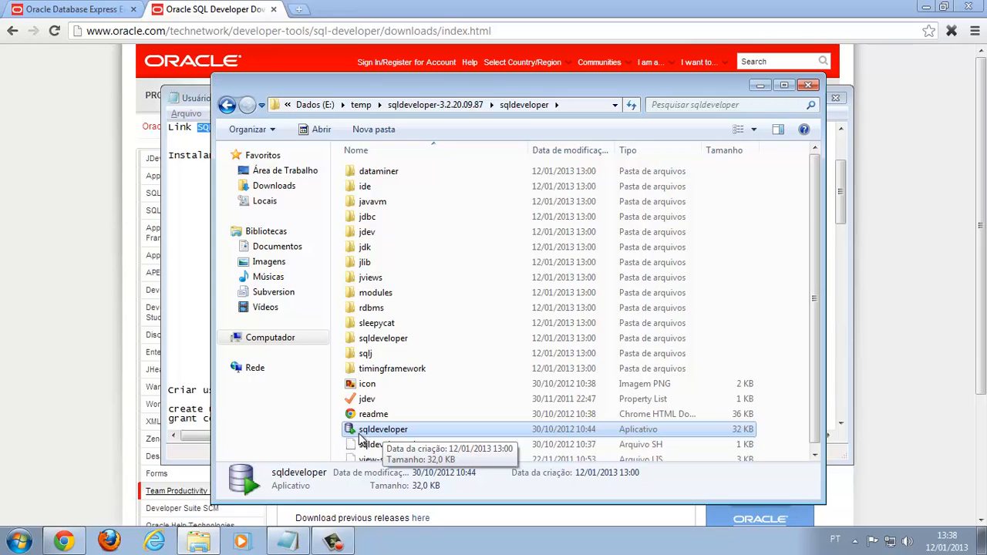
double_click(359, 437)
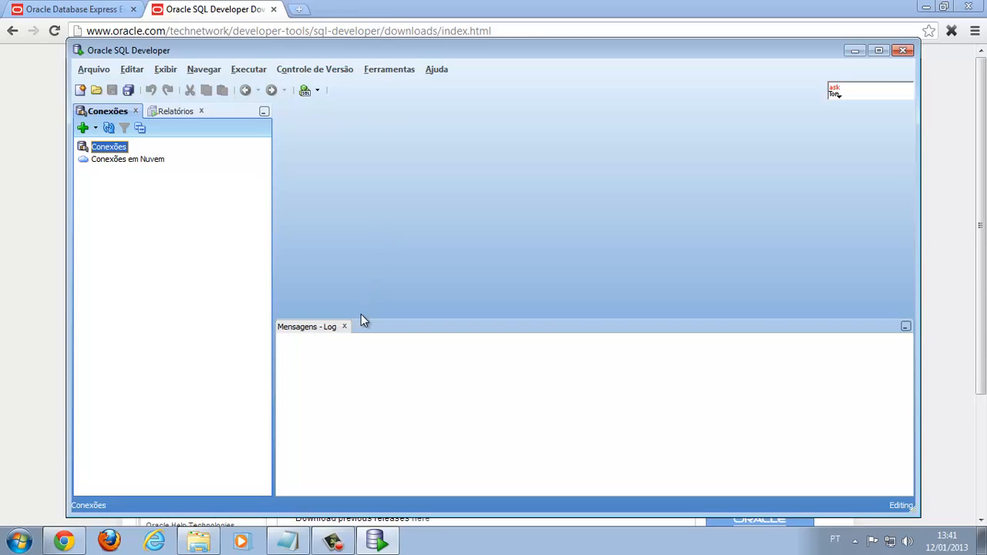
Define connection 'Oracle XE - Exemplos' with user and saved password, verify host and port, and test it
click(344, 327)
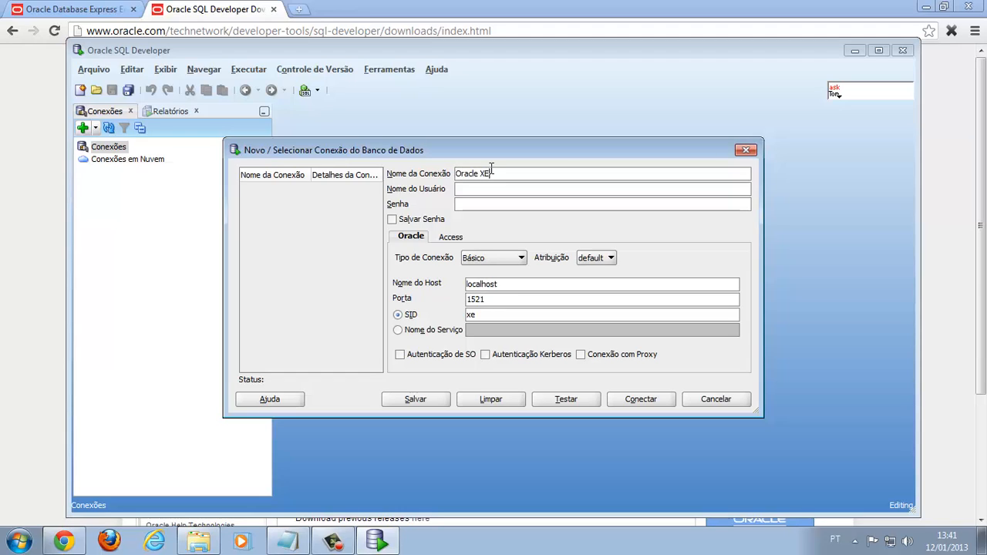
text(Exexemplosexe)
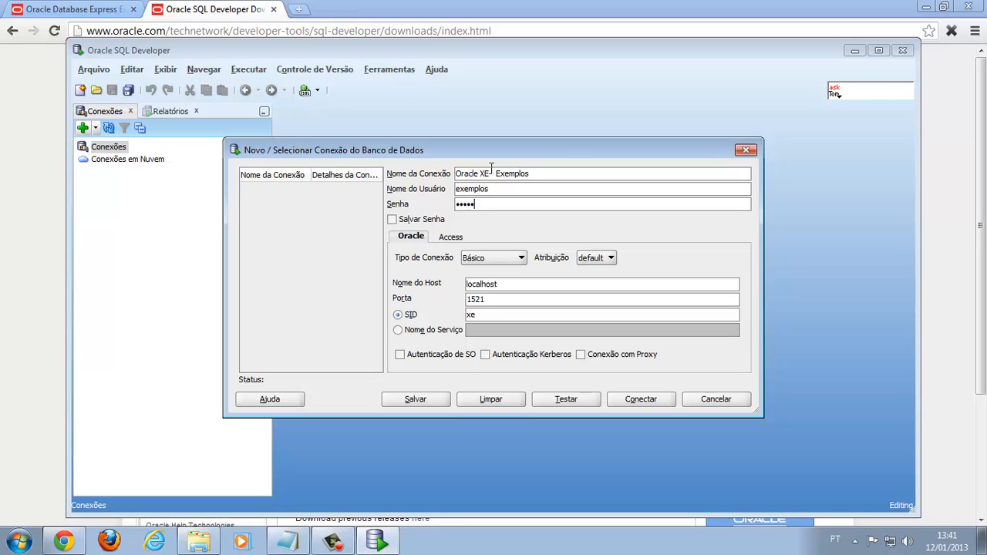
click(392, 220)
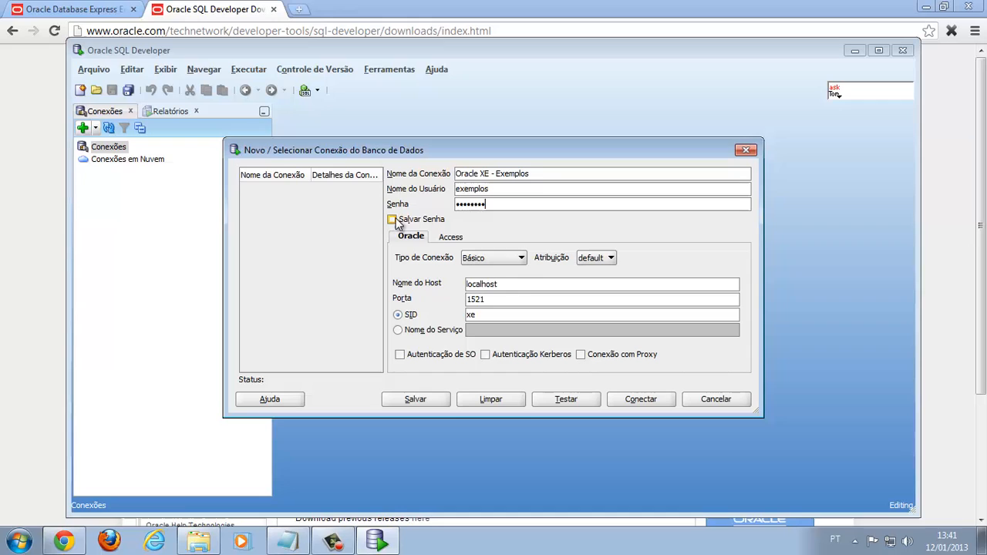
click(509, 284)
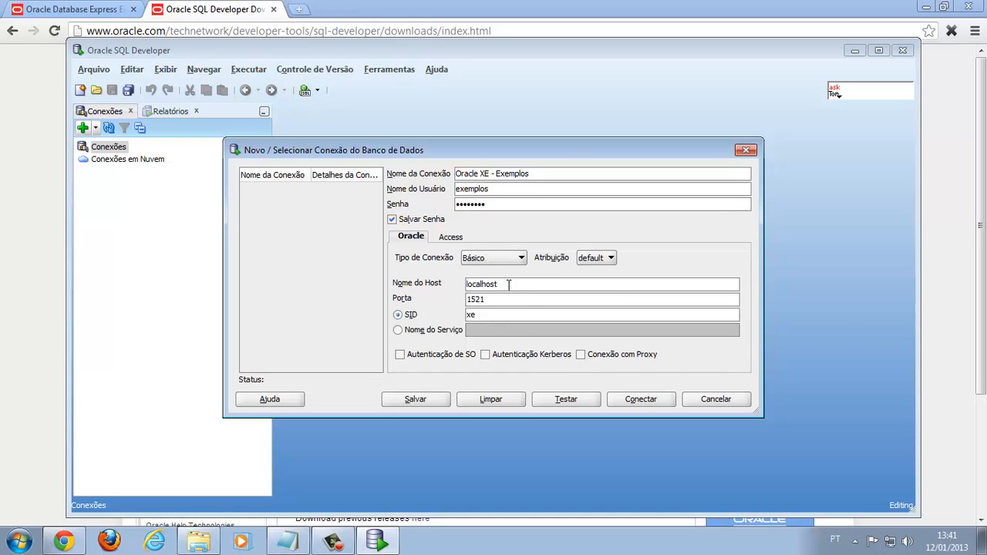
click(486, 299)
click(555, 398)
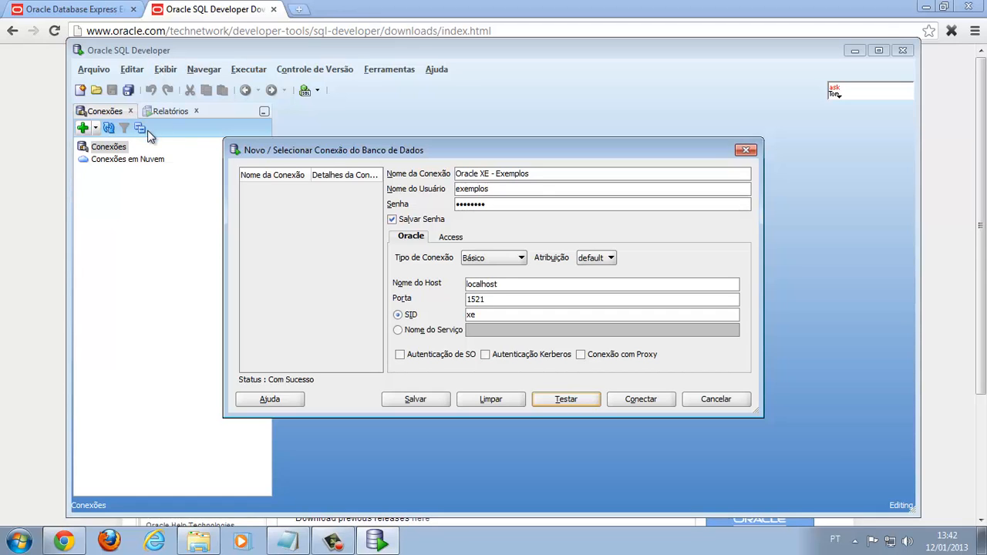
click(210, 10)
scroll(467, 347, down, 3)
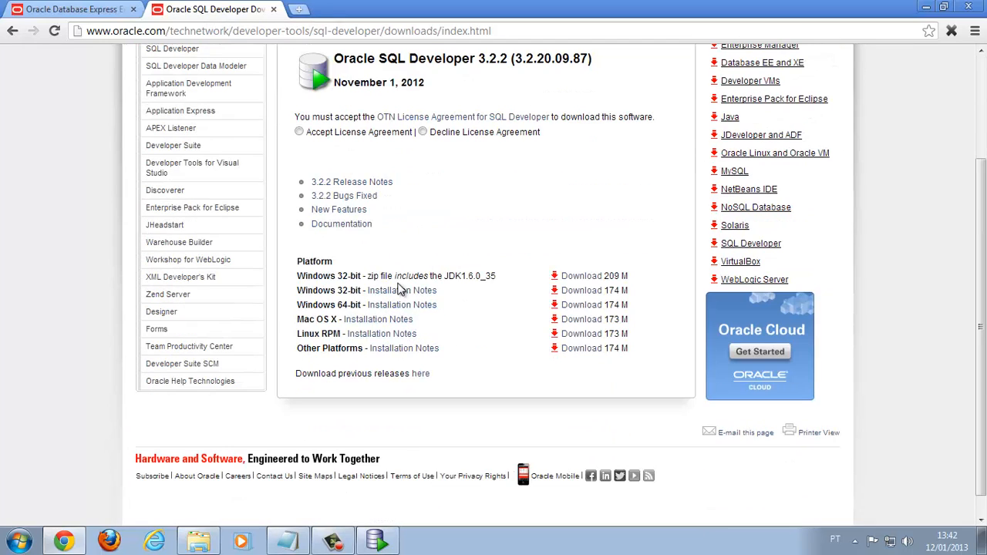
drag(506, 279, 324, 62)
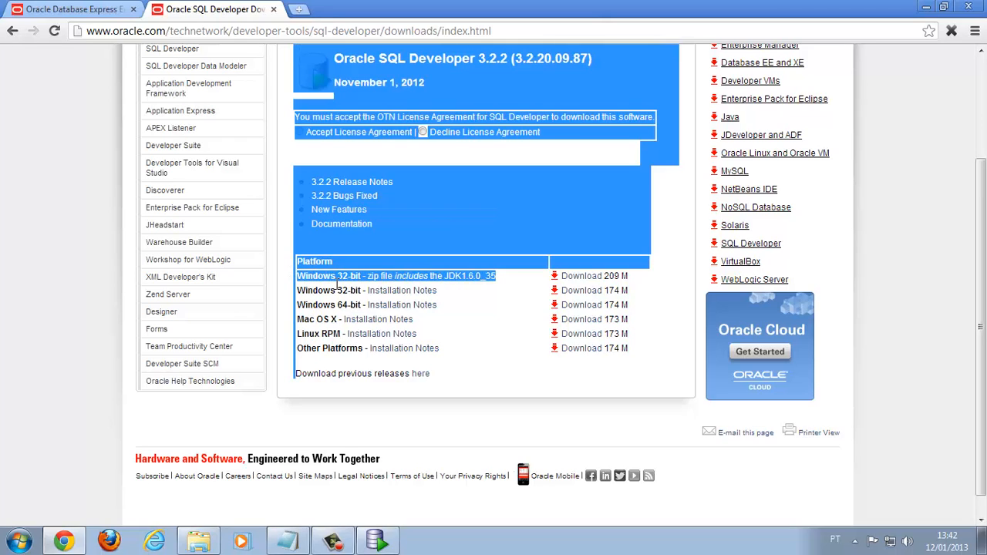
click(519, 298)
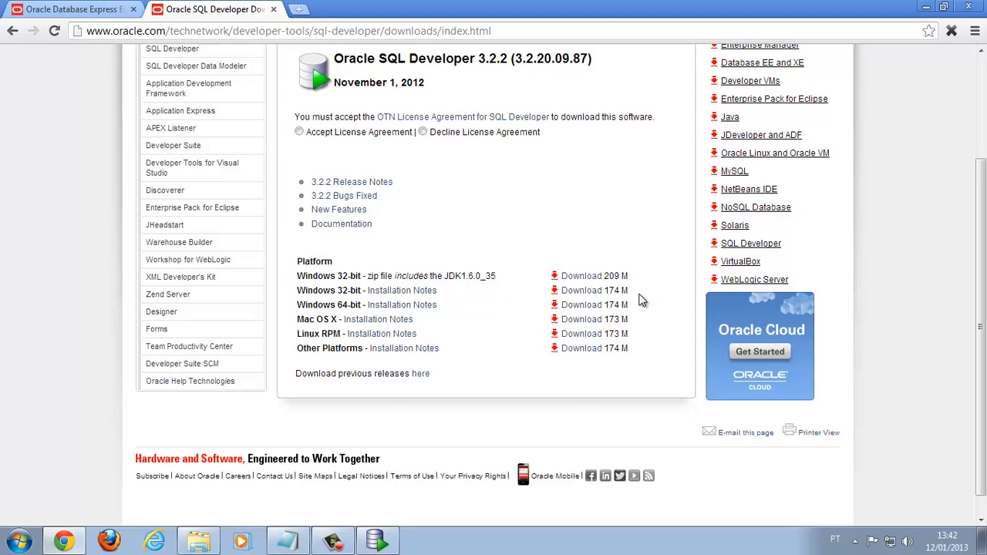
drag(629, 291, 610, 291)
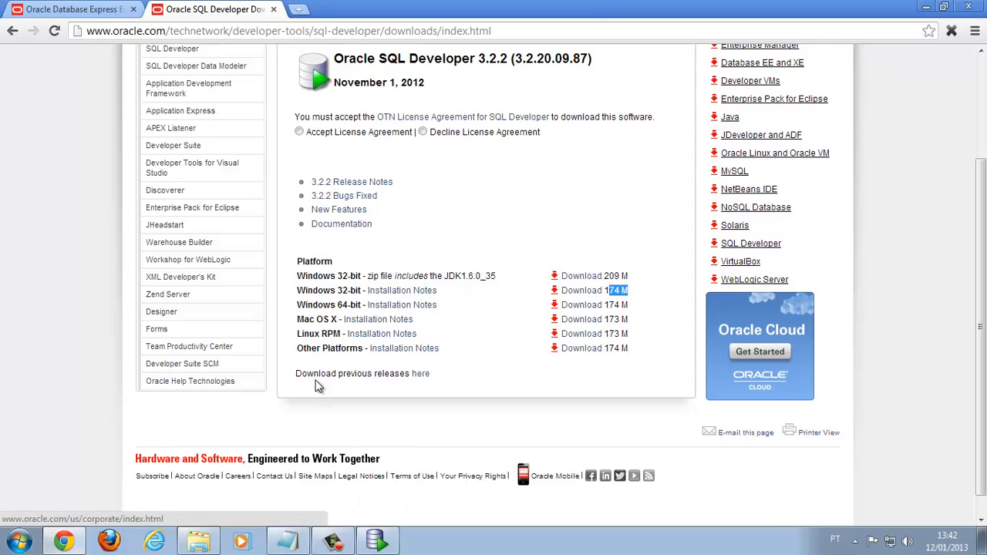
Save the Oracle XE - Exemplos connection and connect to the database
click(382, 544)
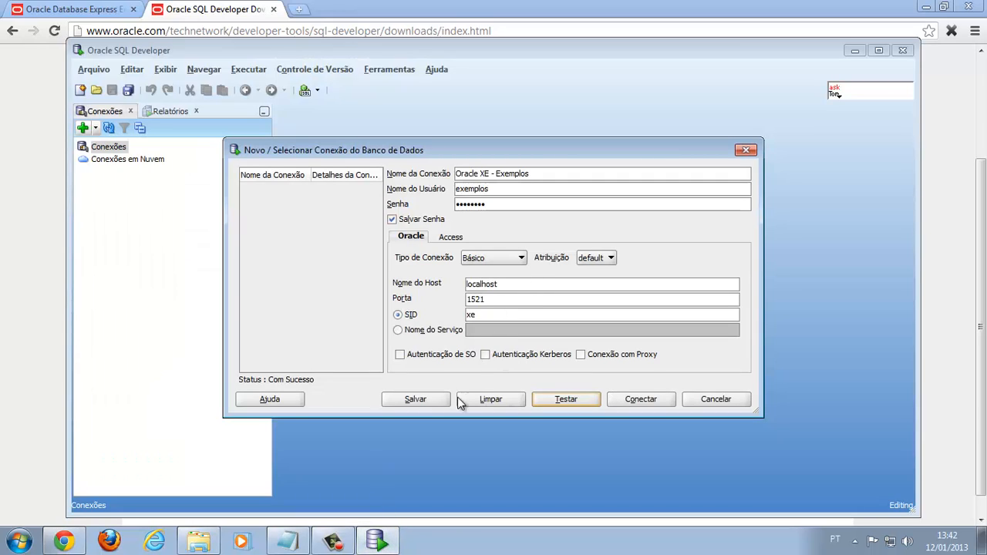
click(419, 399)
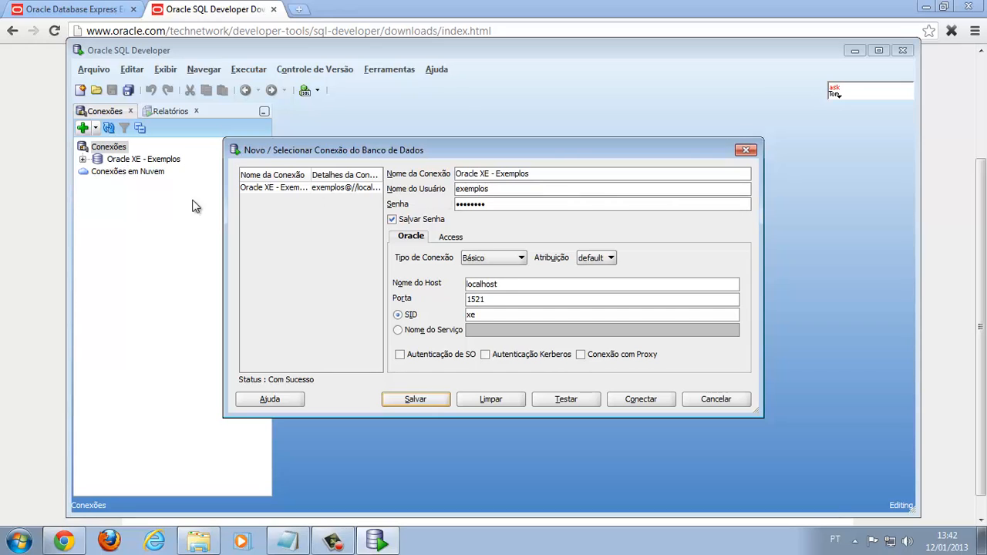
click(635, 397)
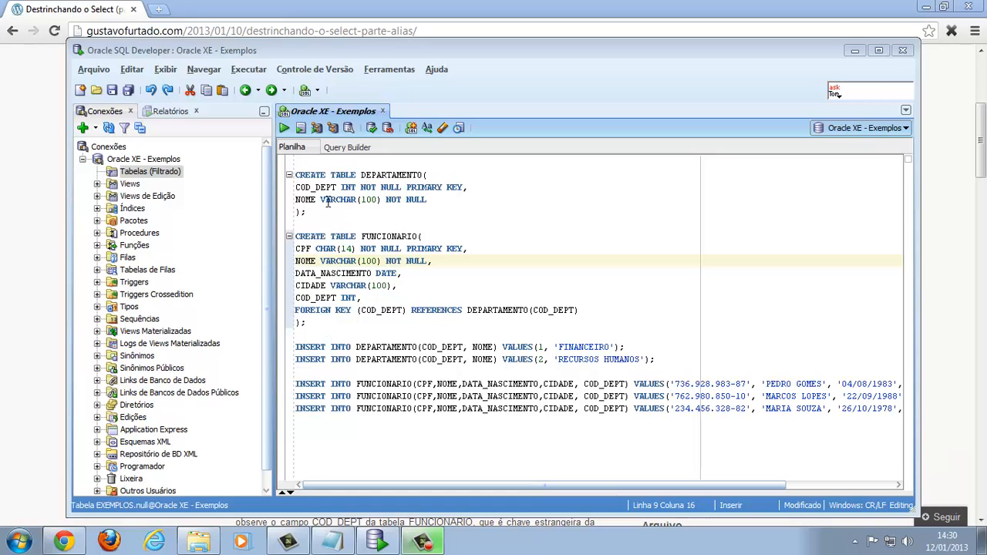
click(105, 17)
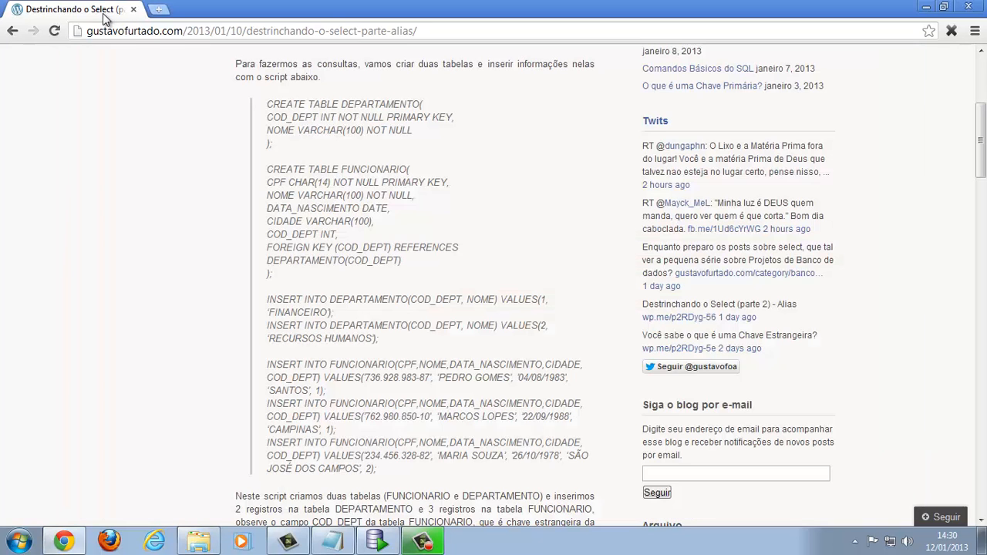
scroll(197, 196, up, 2)
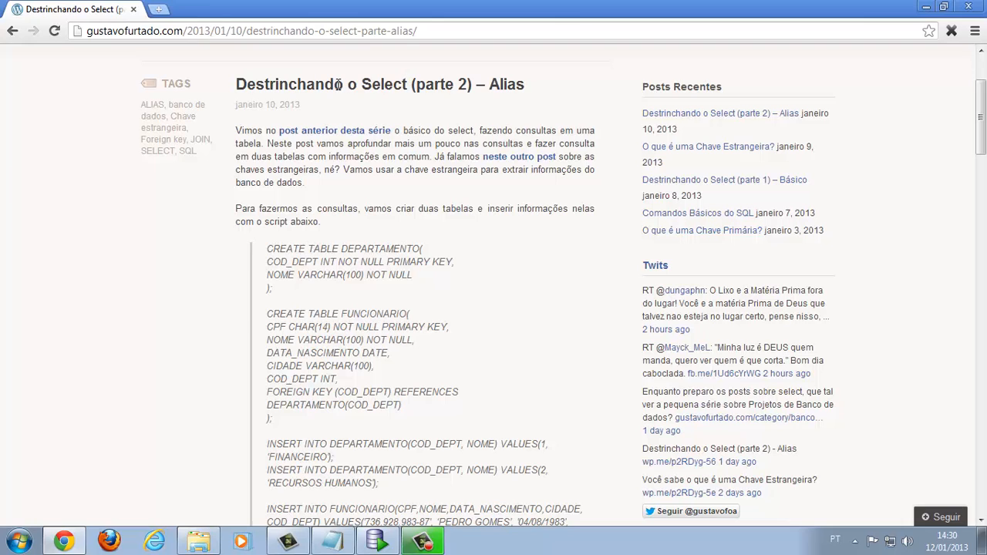
scroll(346, 239, down, 2)
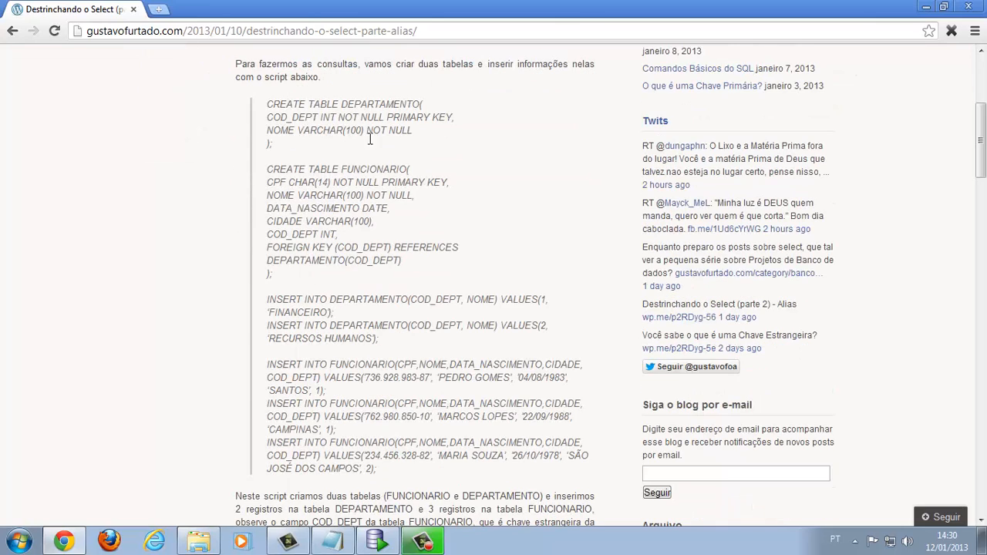
click(378, 543)
Run the whole script to create DEPARTAMENTO and FUNCIONARIO and insert the sample rows
click(385, 333)
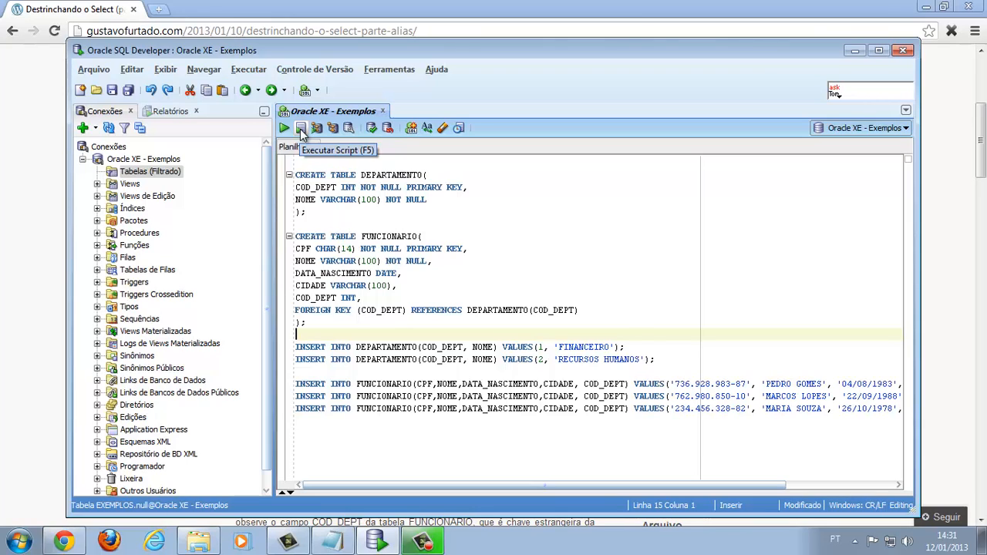
click(340, 224)
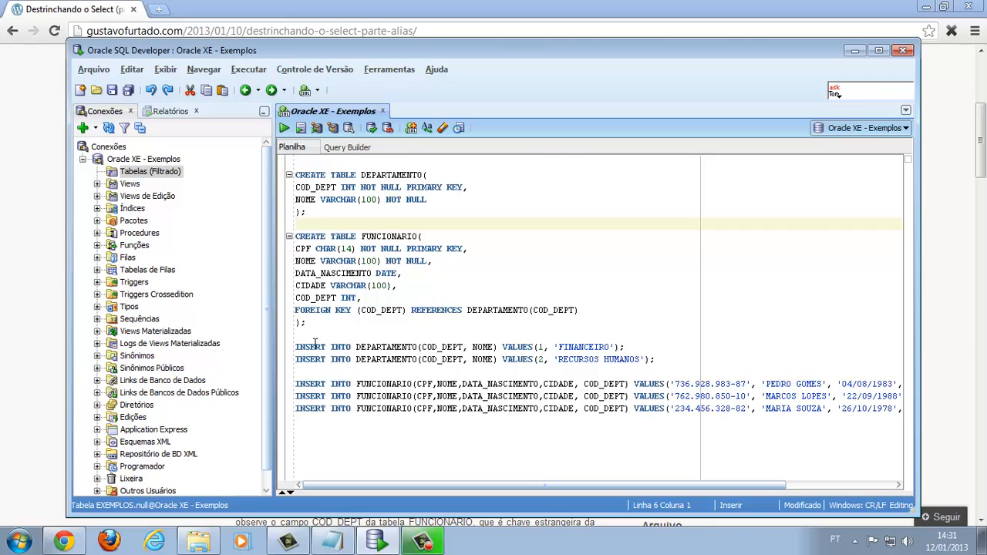
click(301, 128)
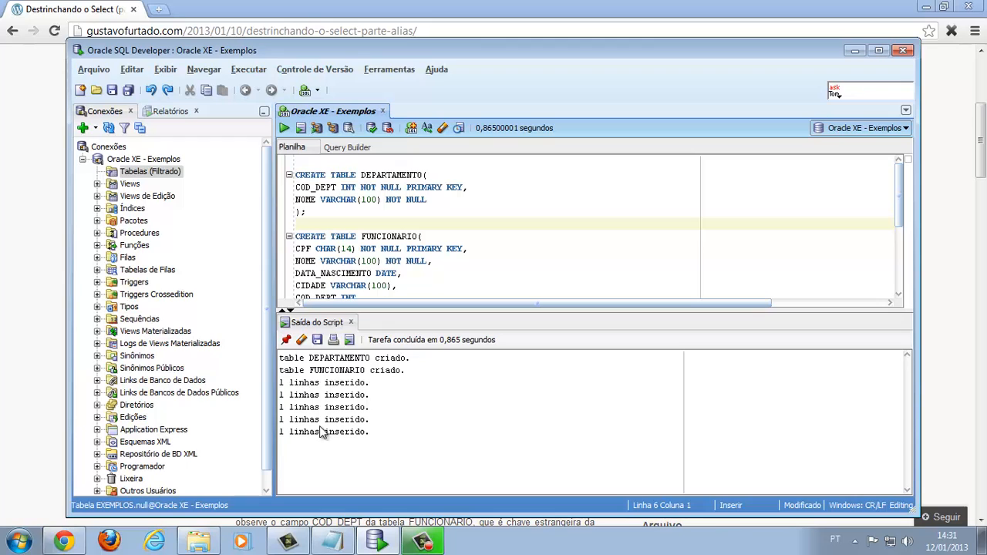
Review the script and select all of the worksheet text to clear it
click(397, 263)
scroll(386, 264, down, 4)
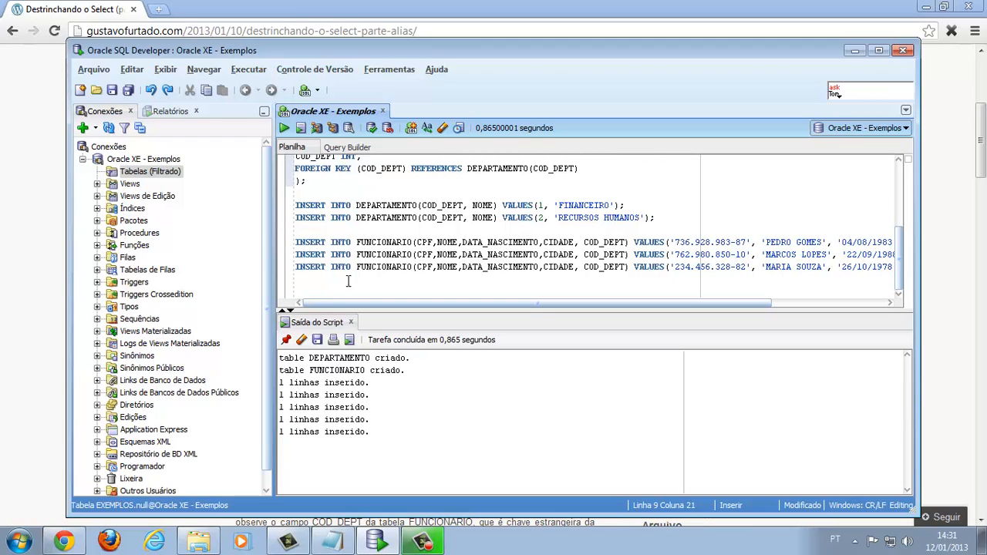
click(349, 280)
key(ctrl+a)
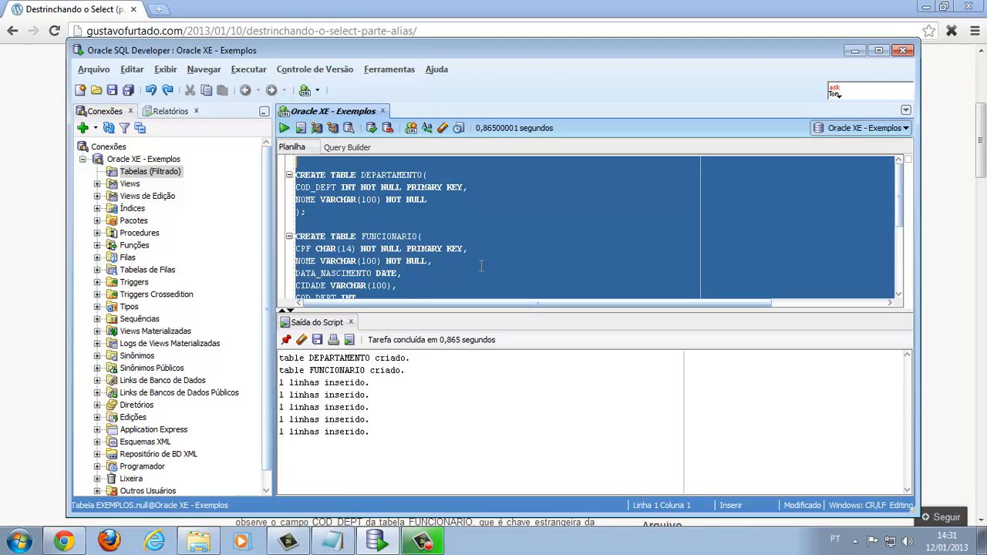
Enter and run the query SELECT * FROM FUNCIONARIO;
text(s)
key(BackSpace)
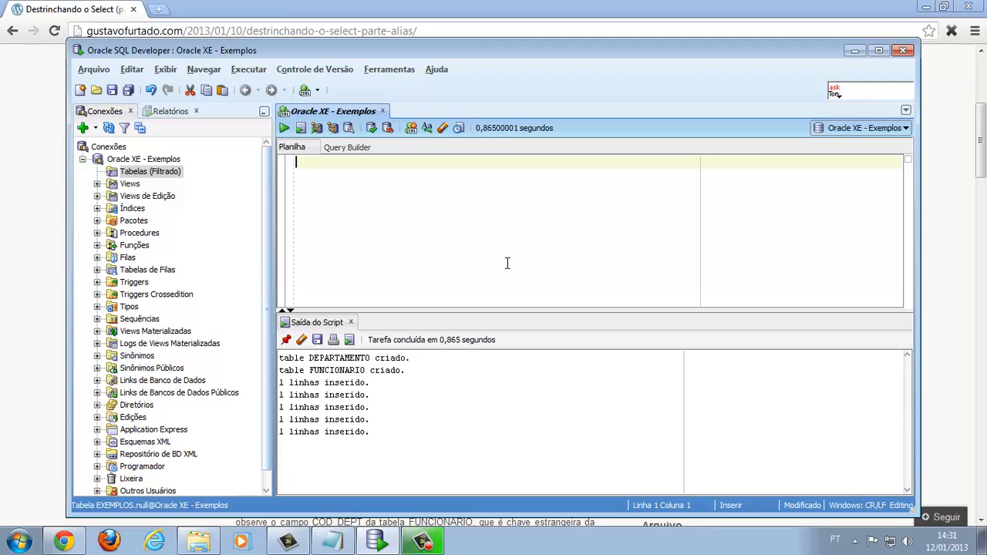
text(SELECT * FROM FUNCION)
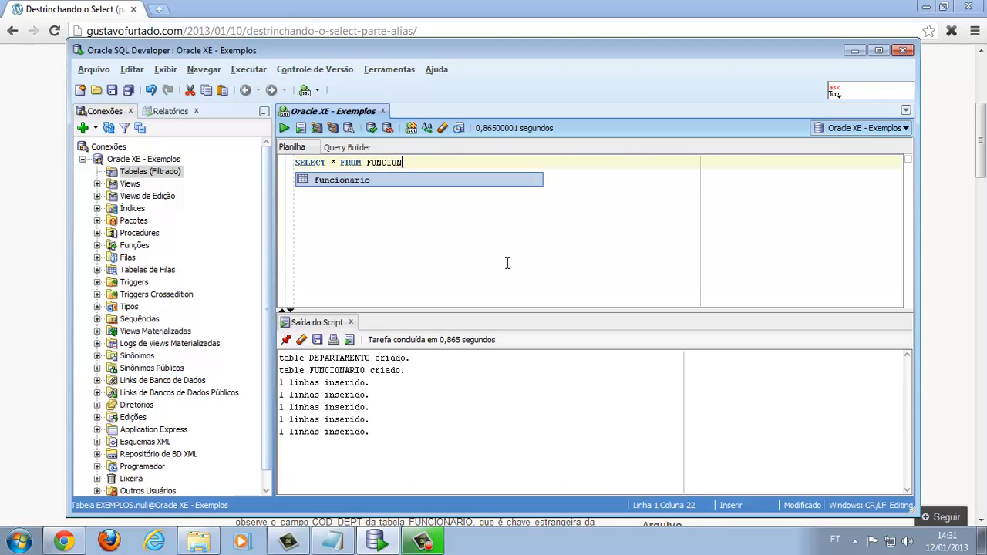
key(Return)
text(;)
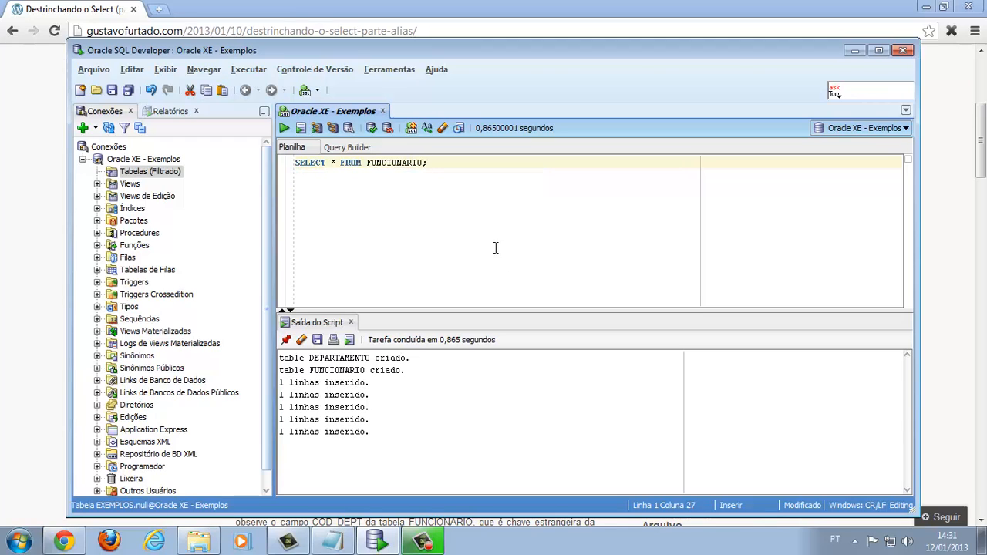
click(284, 129)
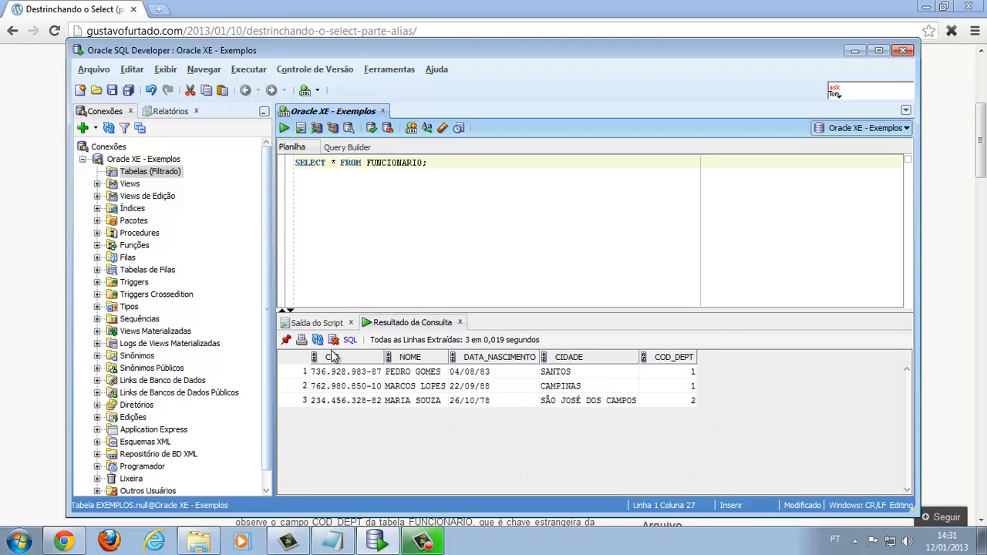
Rerun it as a script and view the three employee rows in Resultado da Consulta
click(300, 128)
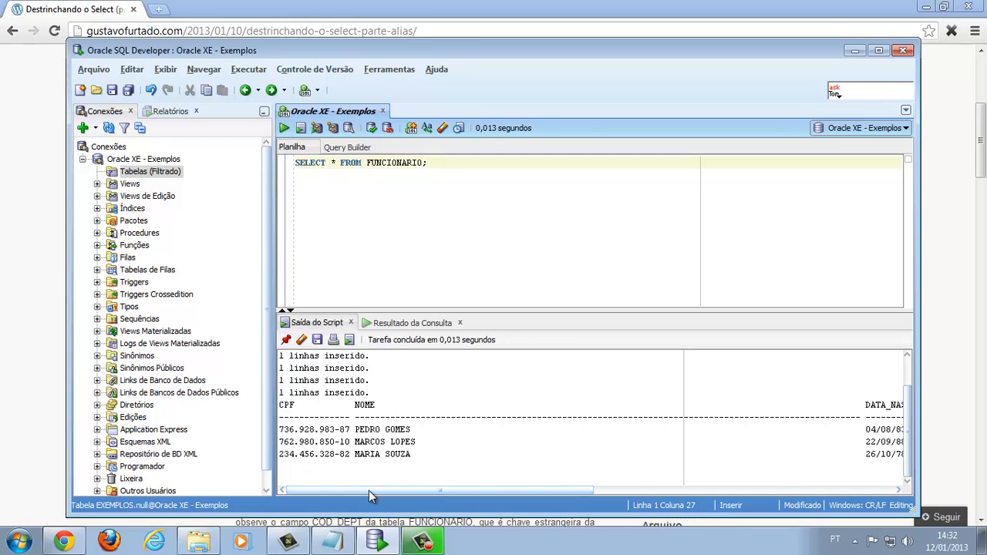
drag(369, 490, 417, 491)
click(414, 323)
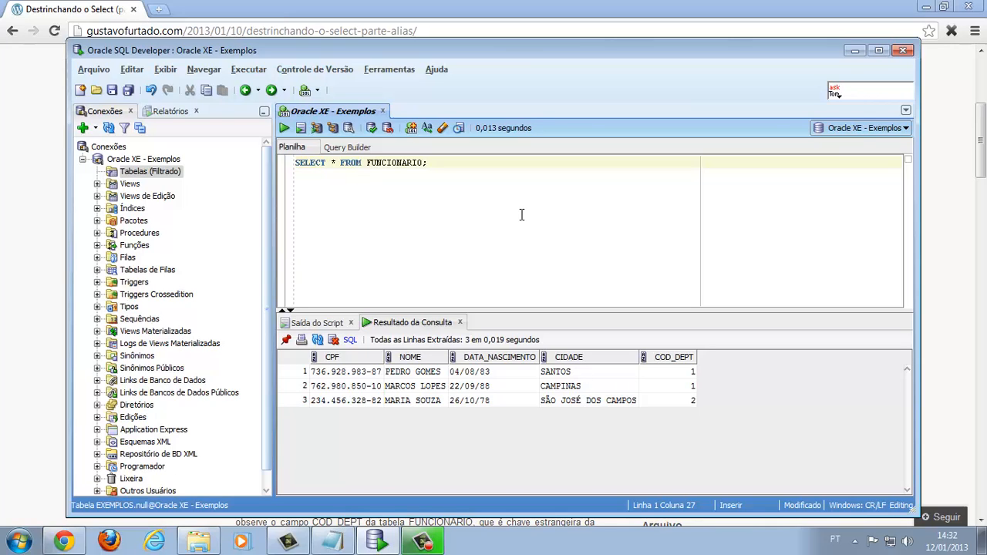
click(455, 171)
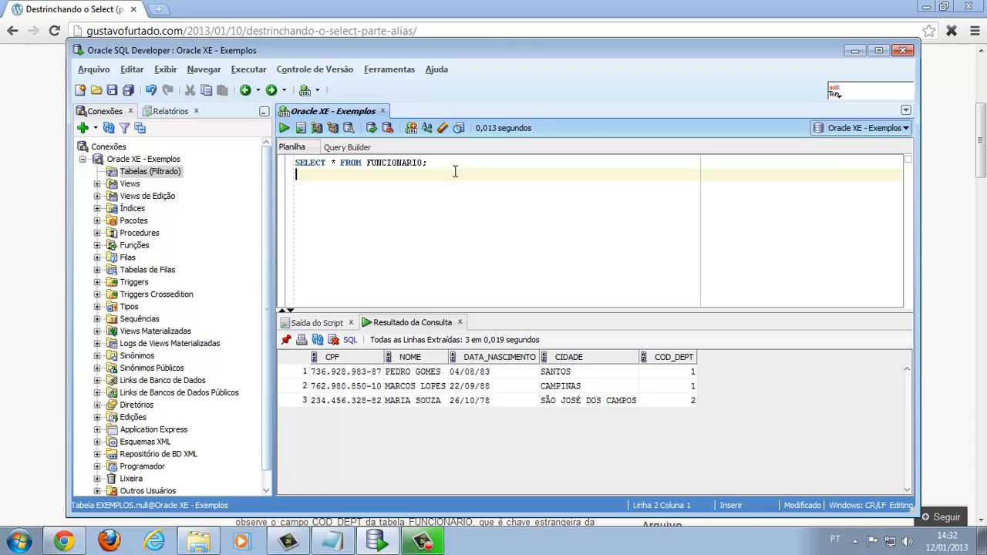